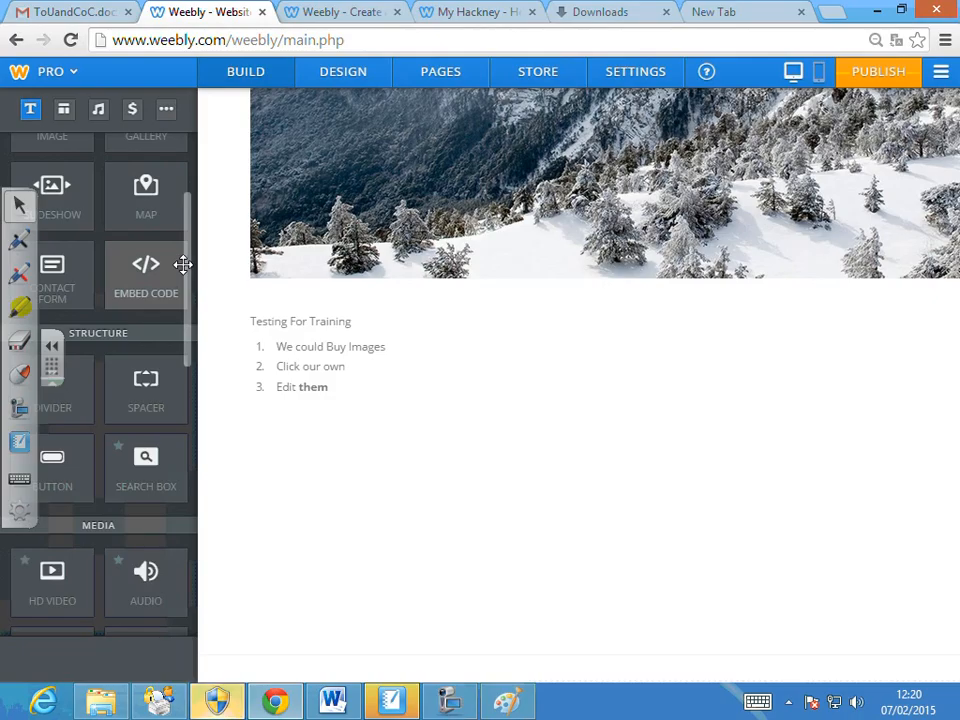
Step: Add a slideshow element below the numbered list and give it the Numbers on Bottom style
drag(184, 268, 185, 215)
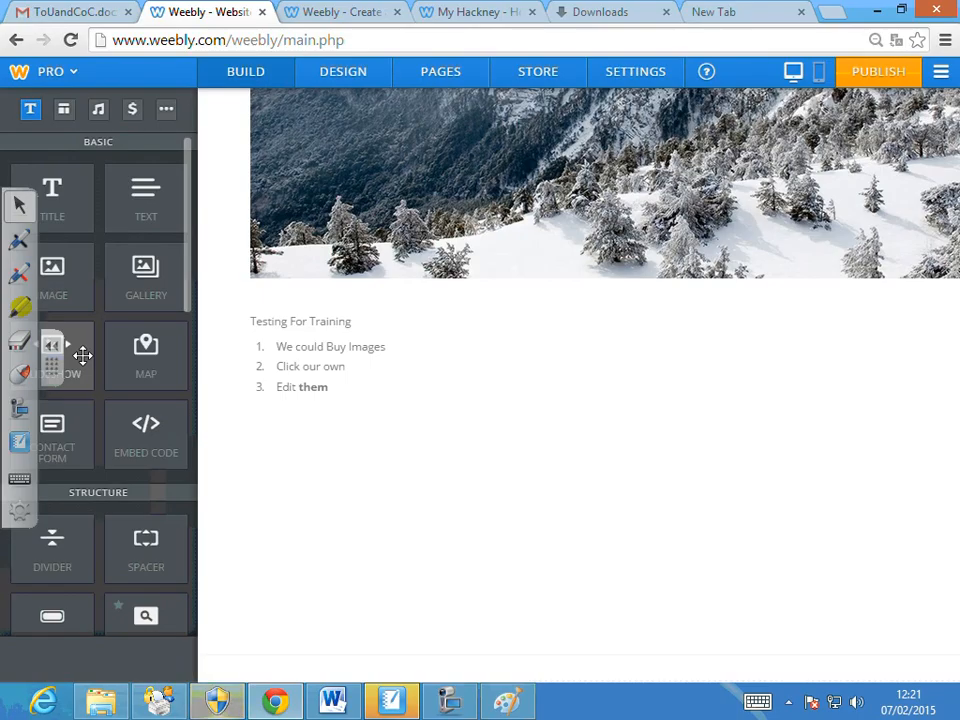
drag(86, 371, 506, 467)
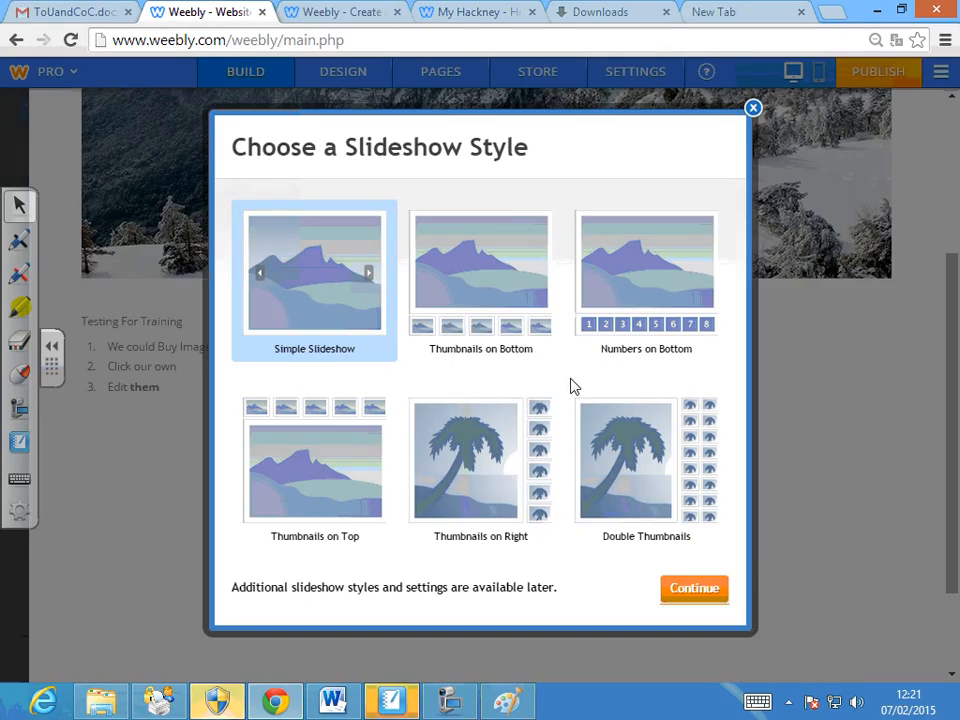
click(630, 291)
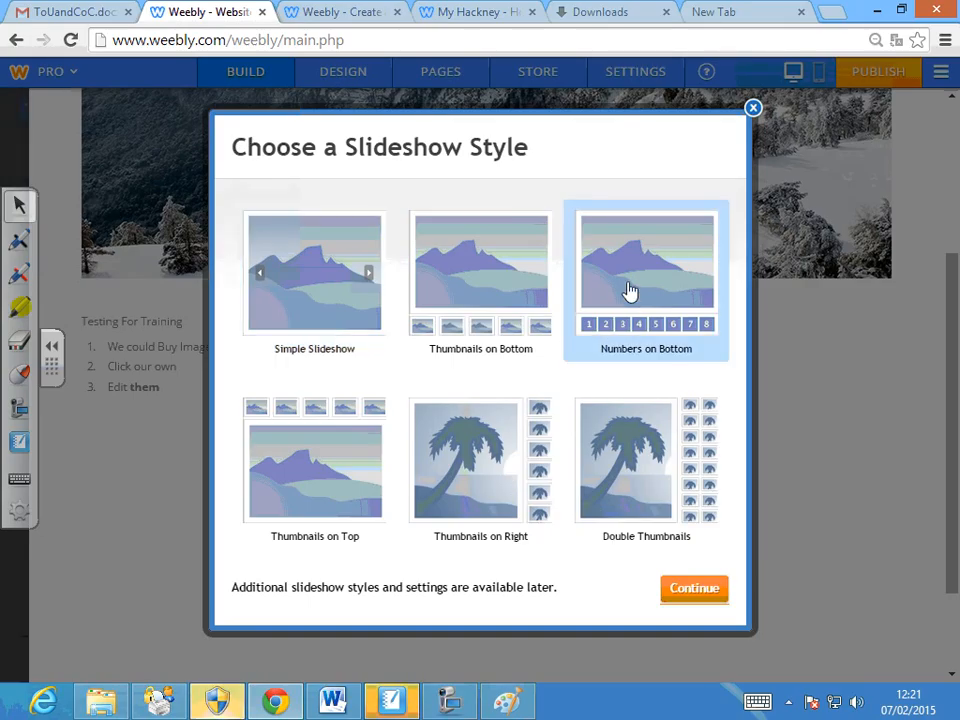
click(700, 594)
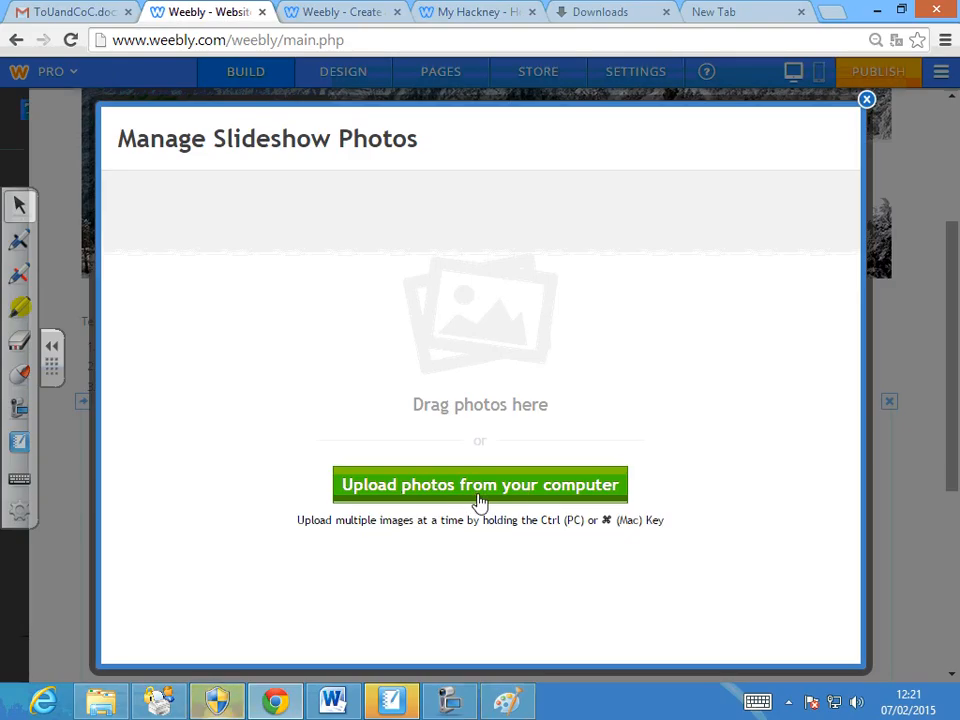
Step: Start uploading photos from the computer and browse to the Web folder on the KrStudShare drive
click(480, 490)
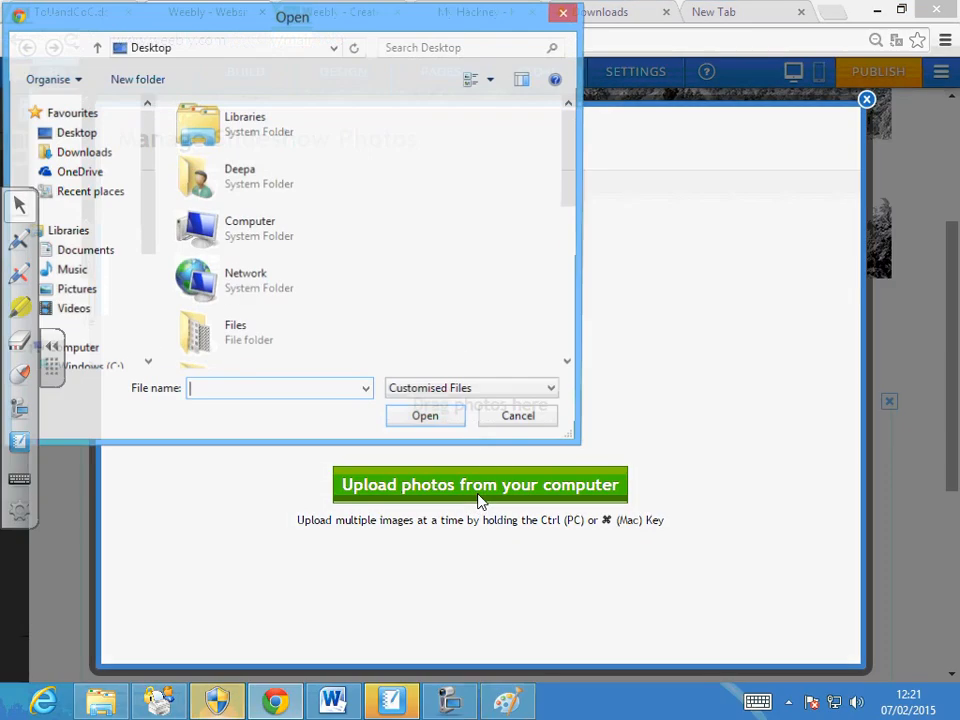
drag(144, 162, 141, 270)
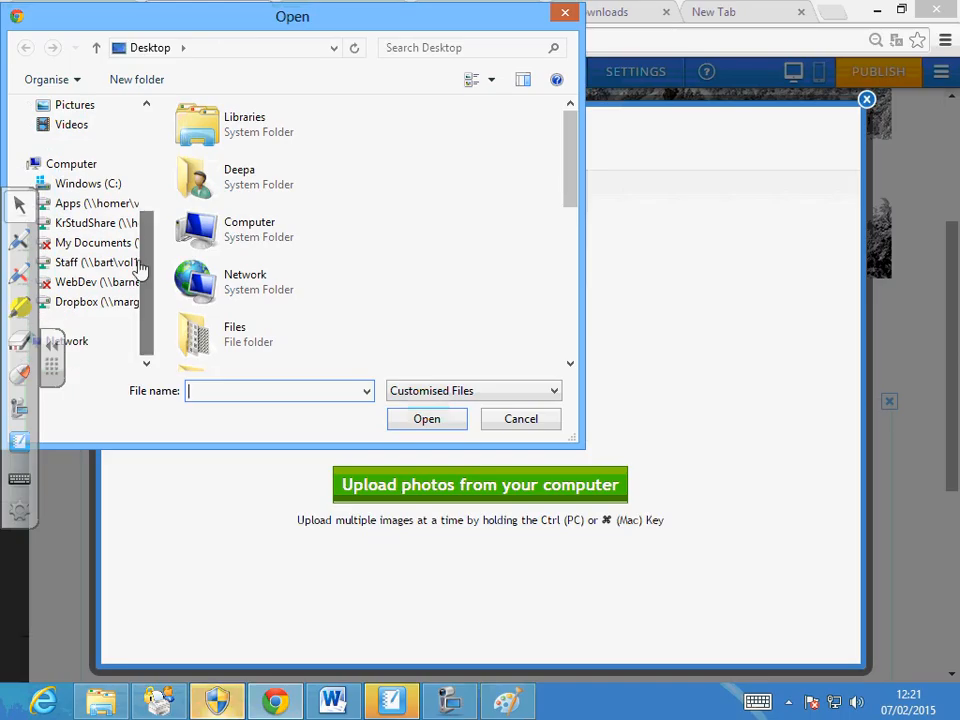
click(101, 222)
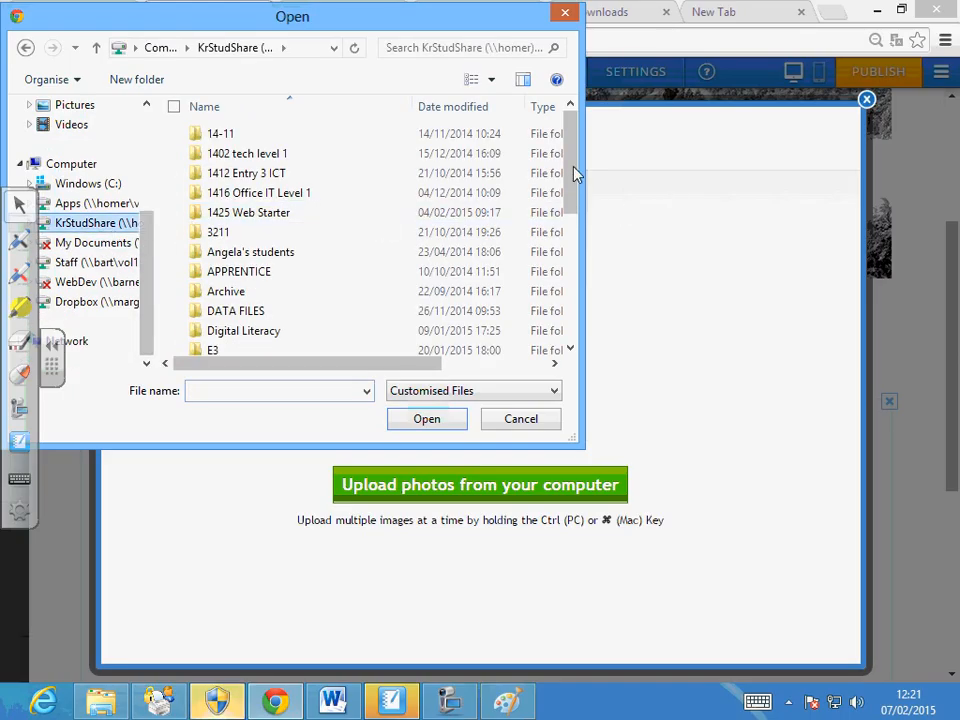
drag(572, 171, 570, 339)
double_click(216, 350)
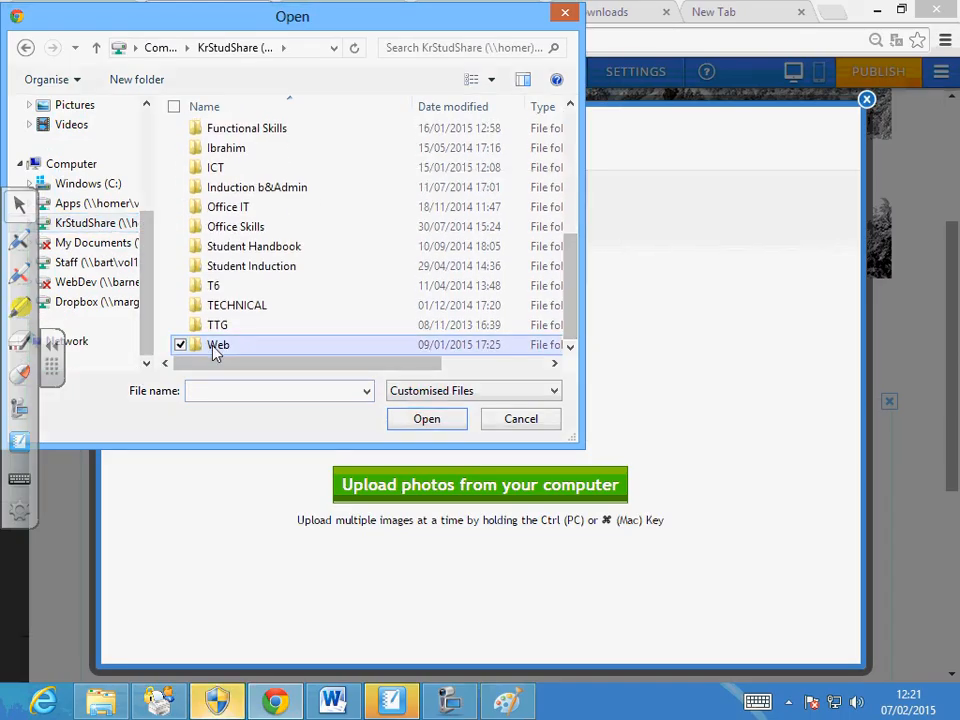
double_click(225, 214)
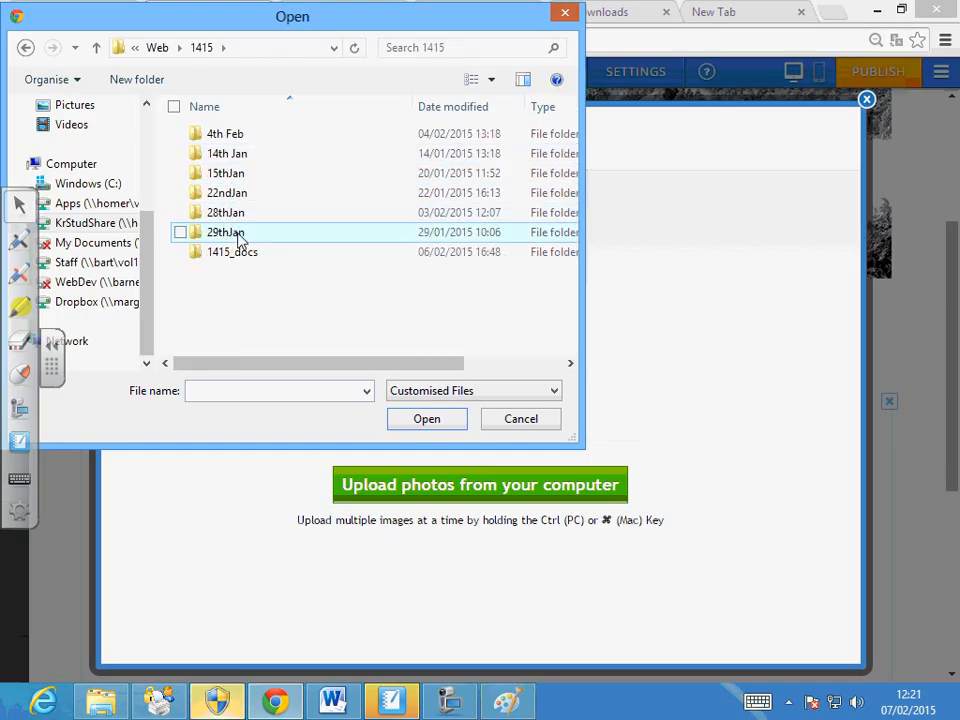
click(158, 48)
Step: Browse through W2, DreamWeaver and Sports to open the Mock 035 _1015 folder
drag(568, 212, 574, 293)
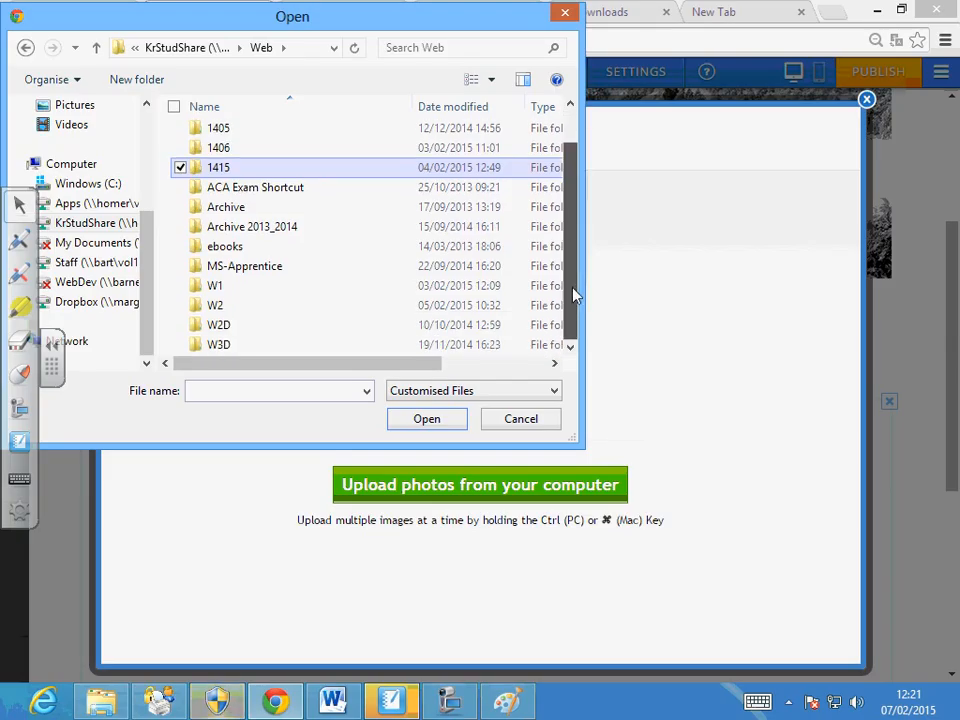
double_click(259, 306)
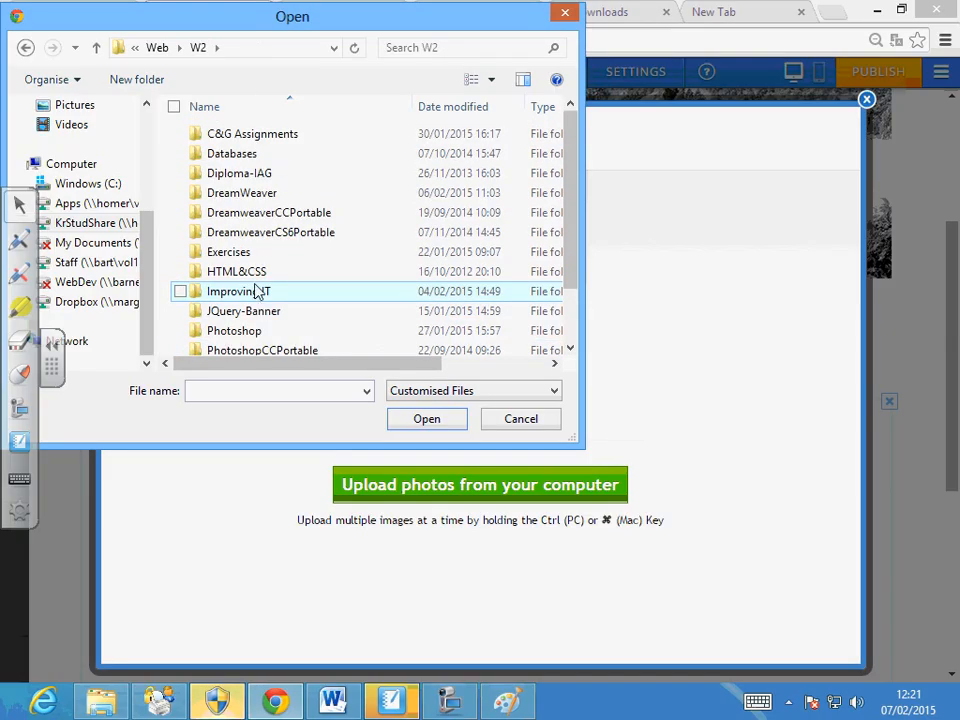
double_click(255, 195)
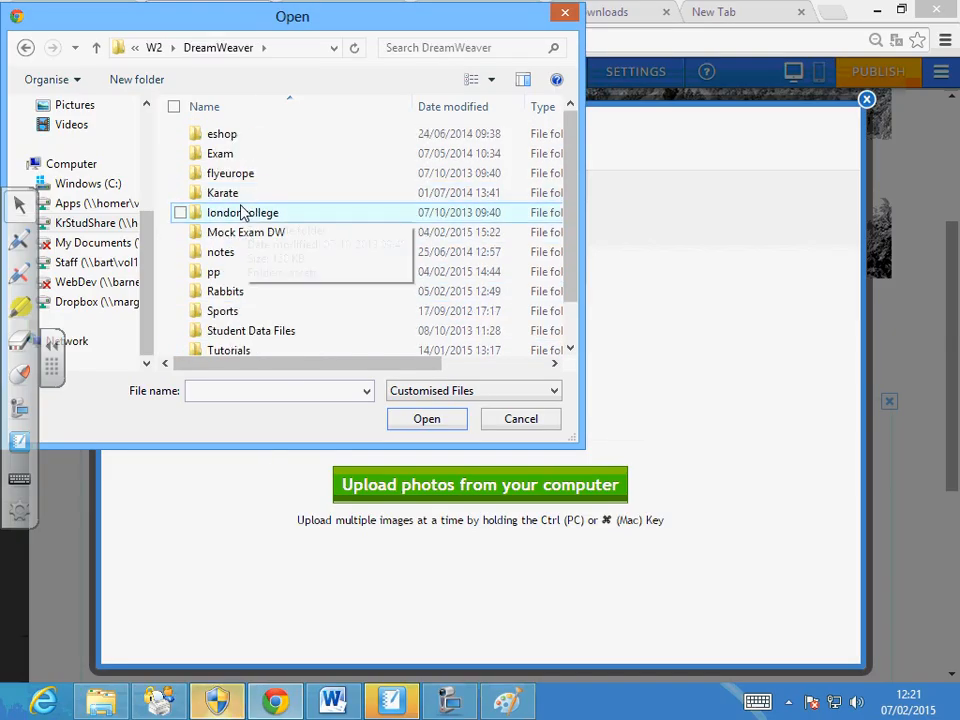
double_click(230, 313)
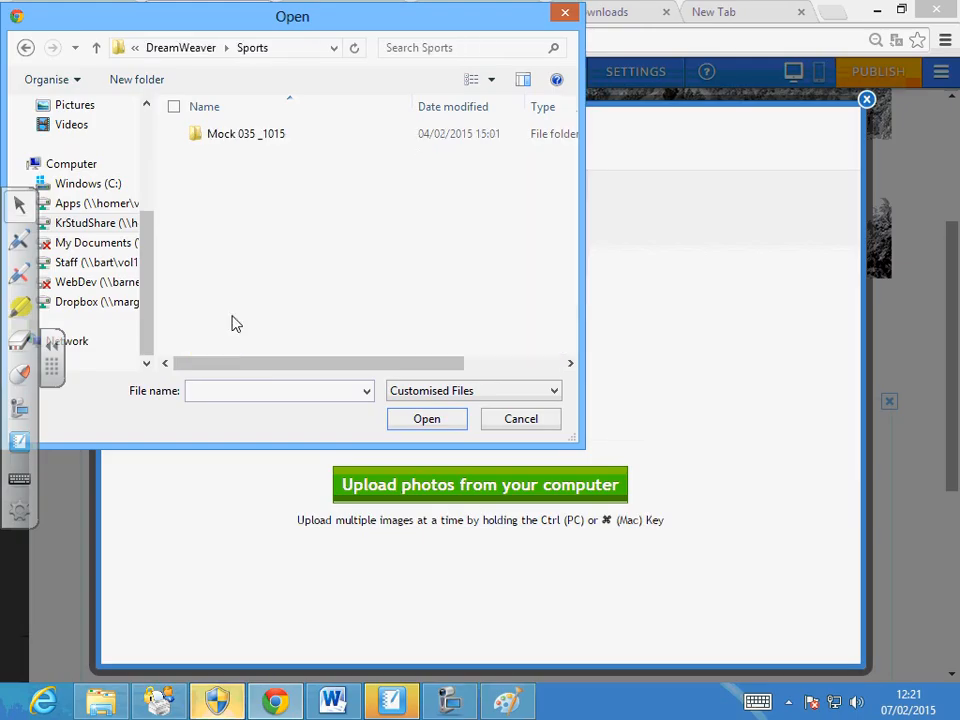
click(252, 142)
double_click(254, 146)
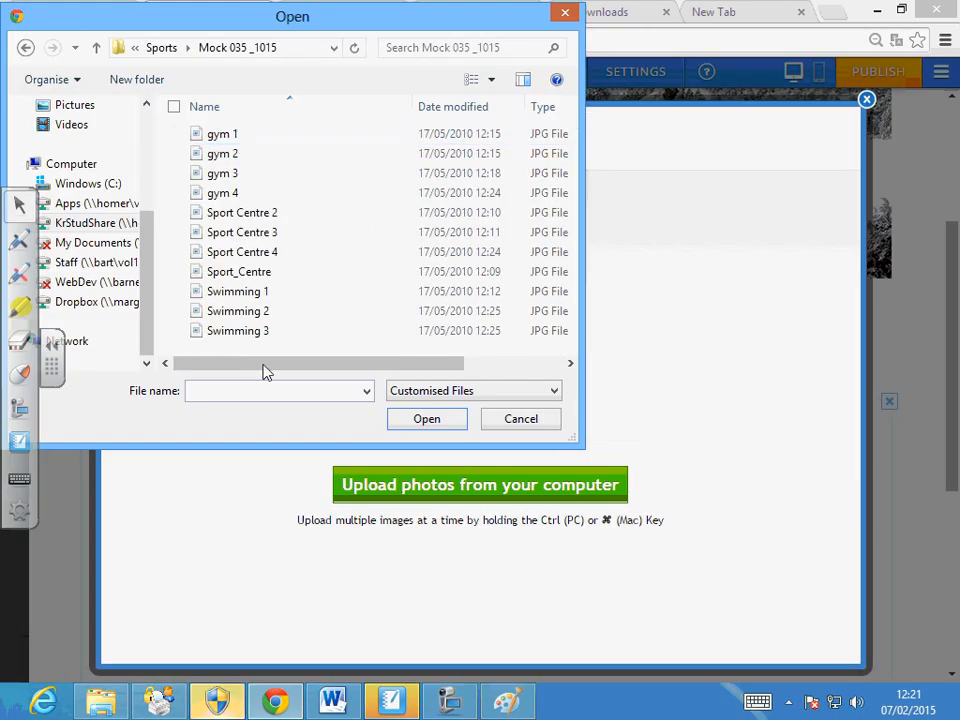
Step: Upload and save all the folder's gym, sport centre and swimming photos in the slideshow, and preview slide 2
drag(290, 336, 214, 128)
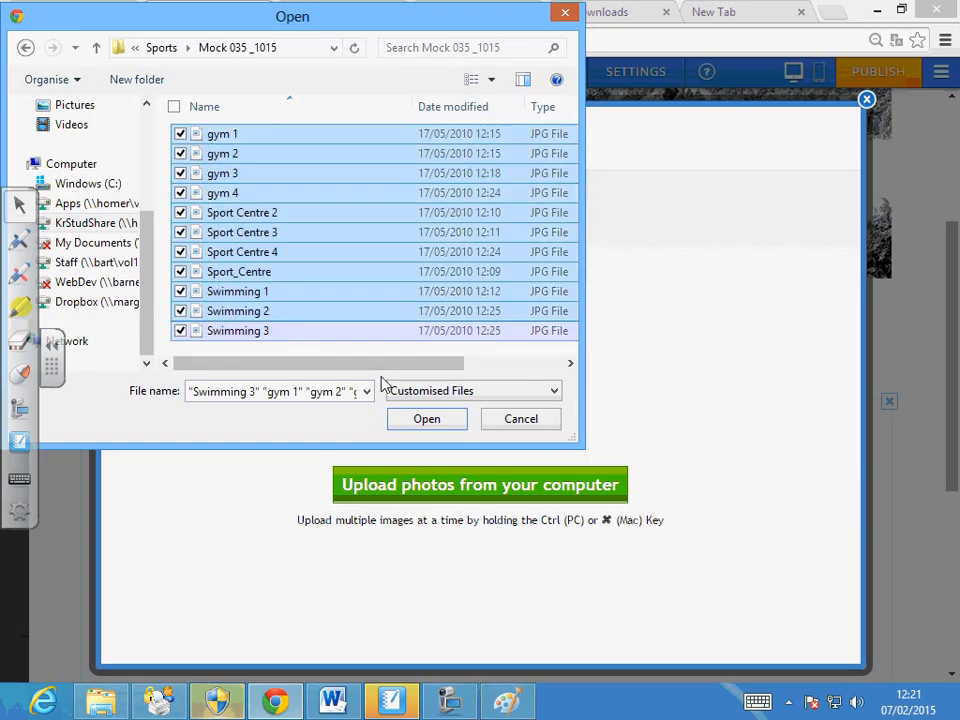
click(422, 418)
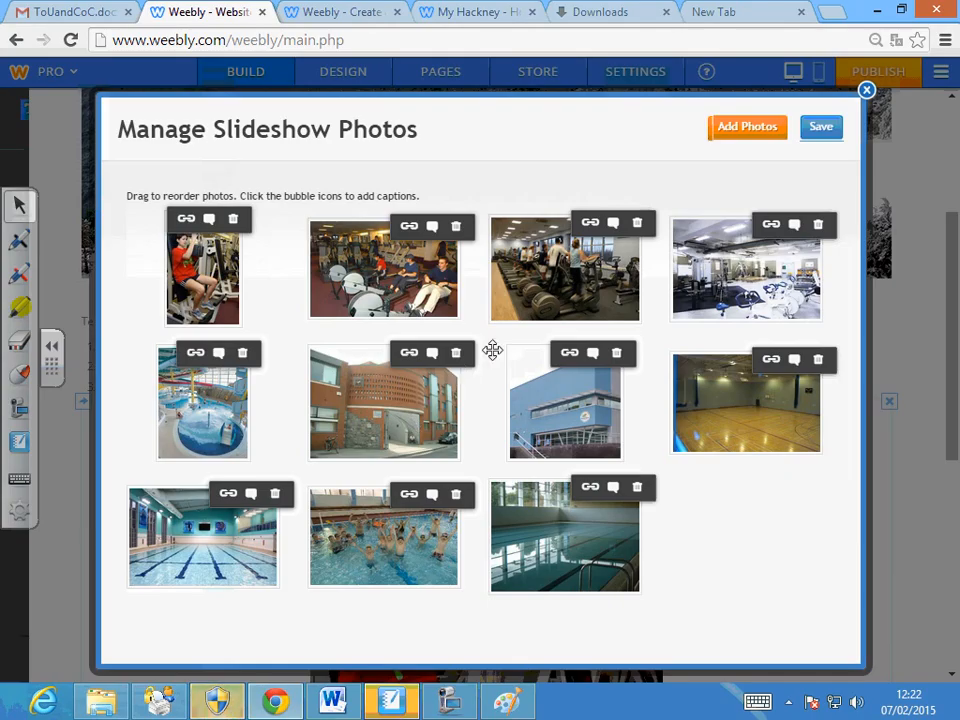
click(819, 131)
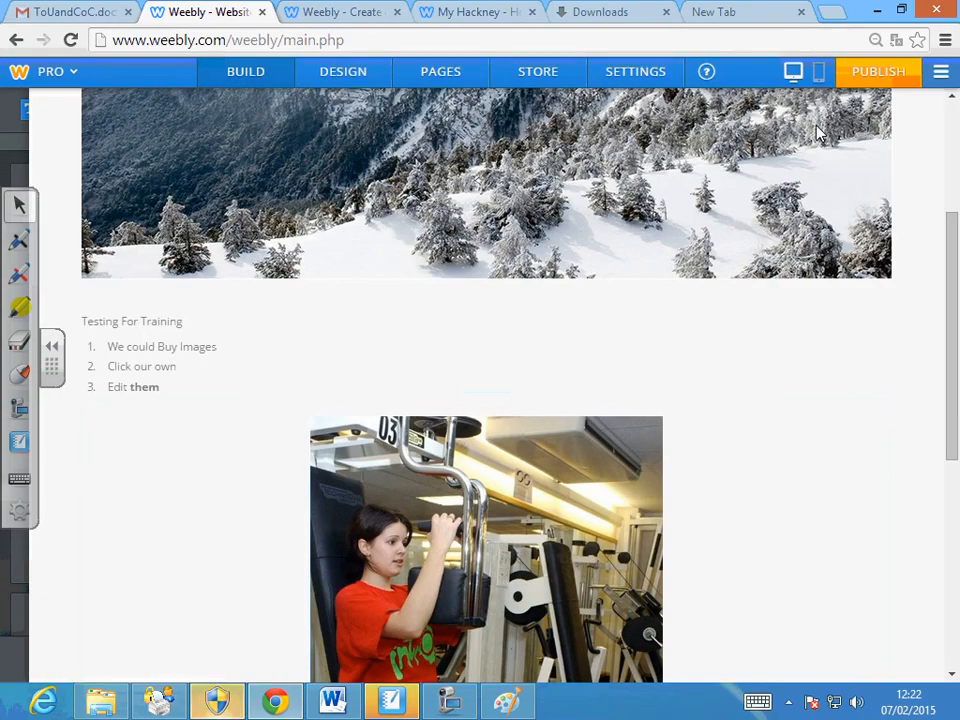
drag(948, 395, 955, 560)
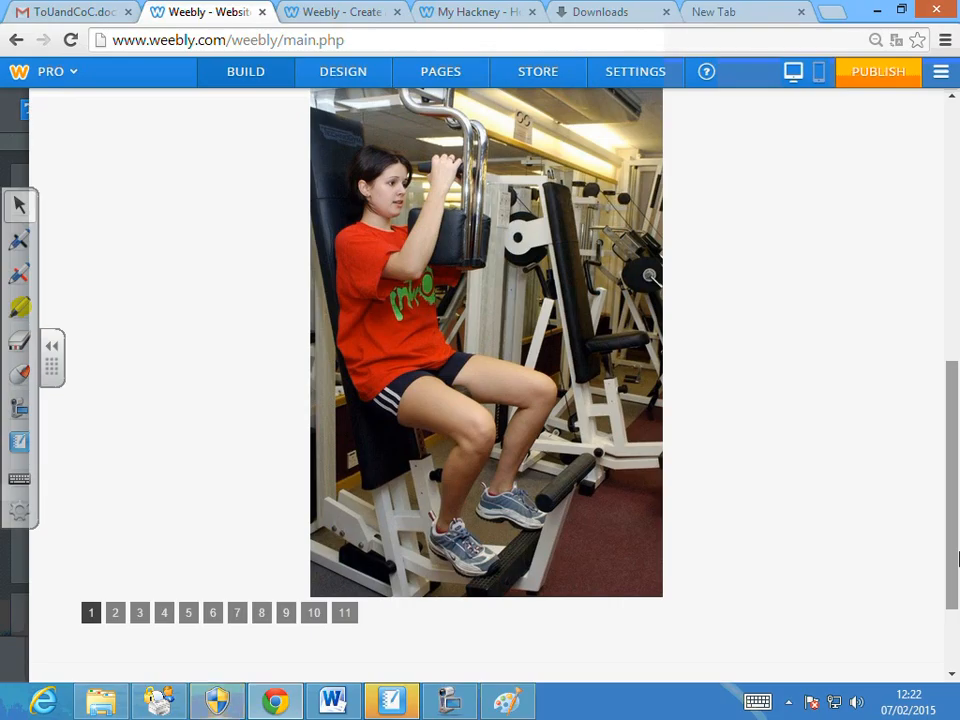
click(115, 614)
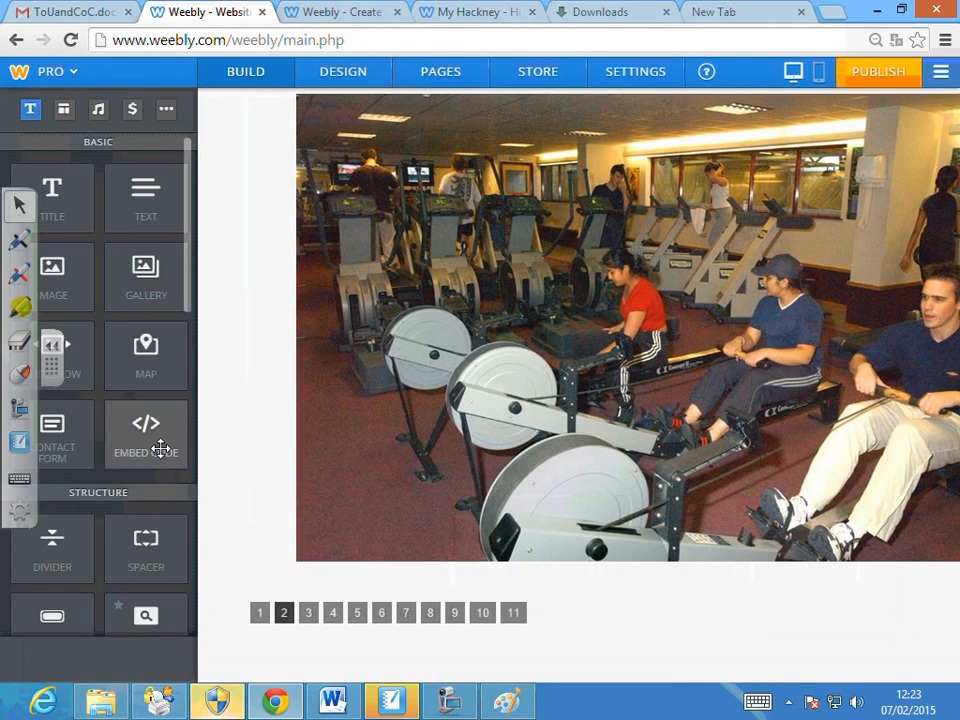
Step: Add an Embed Code element below the slideshow and open its custom HTML for editing
drag(160, 449, 542, 587)
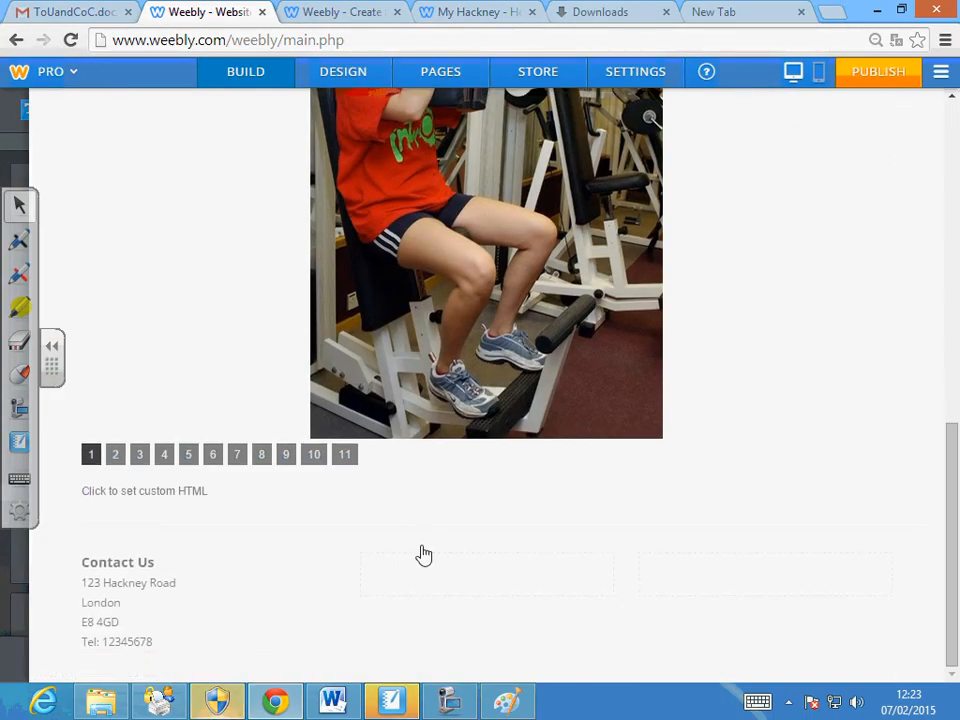
click(182, 494)
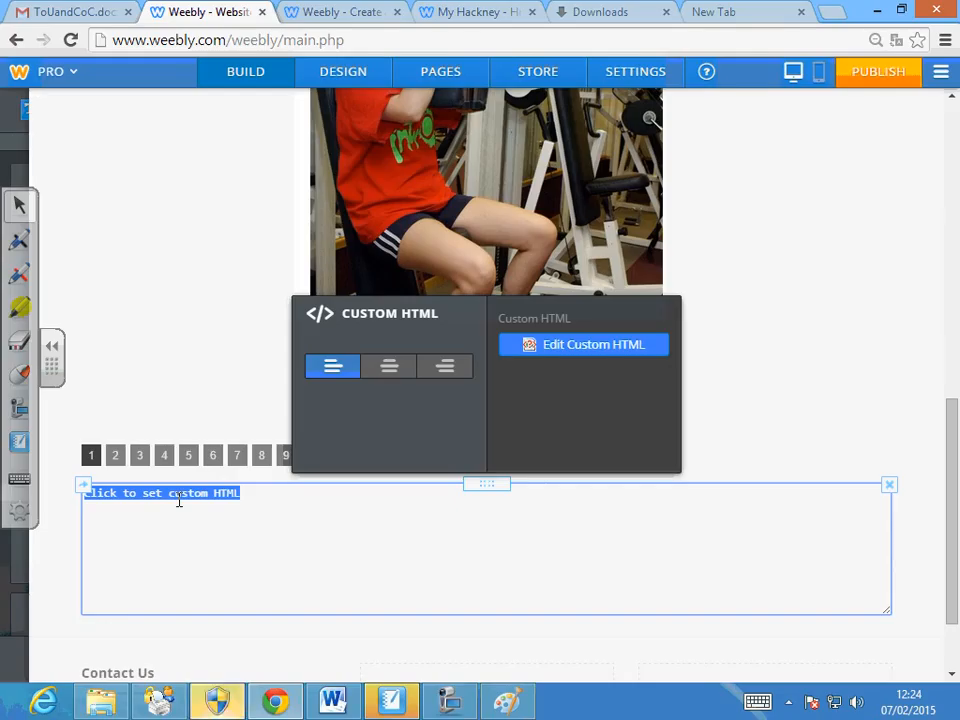
Step: Search the web for "google calendar" in a new browser tab
click(832, 12)
text(google calend)
key(Return)
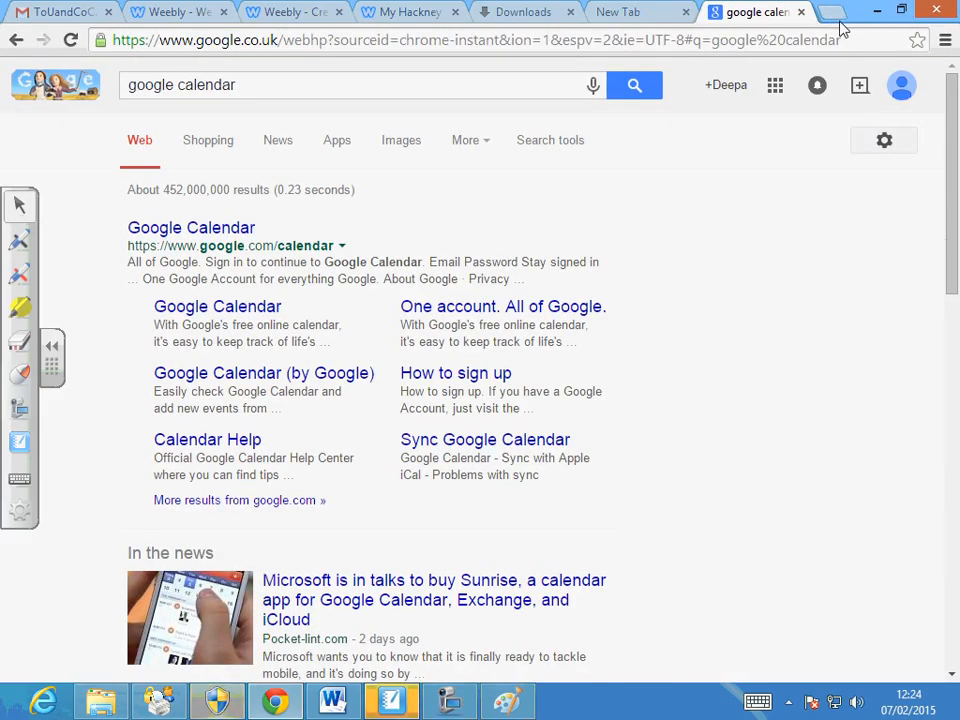
click(833, 12)
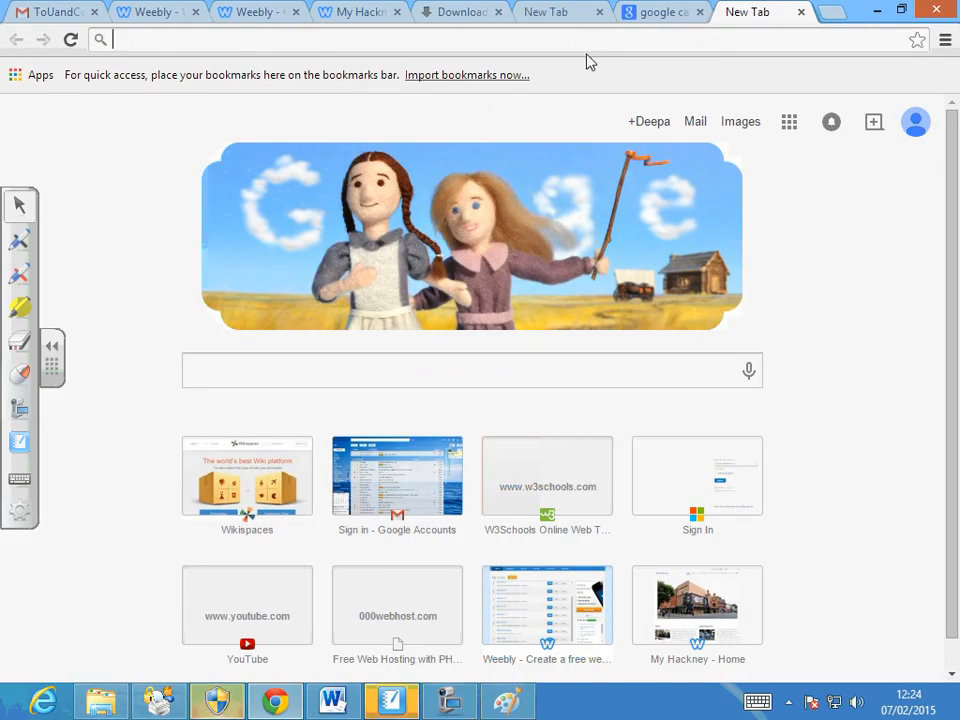
text(www.you)
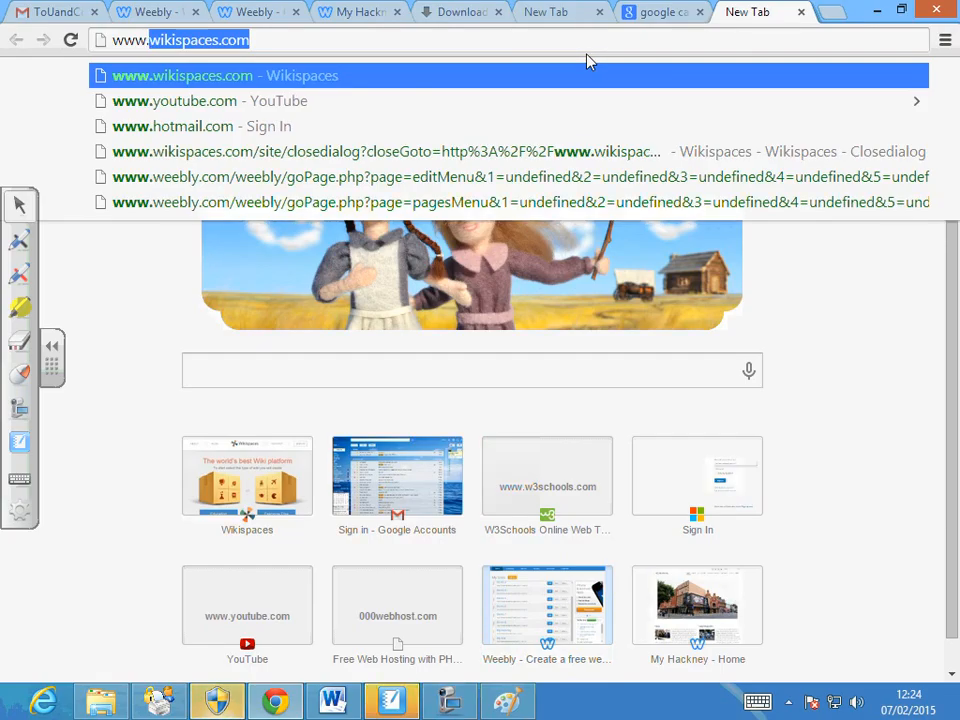
text(tube.com)
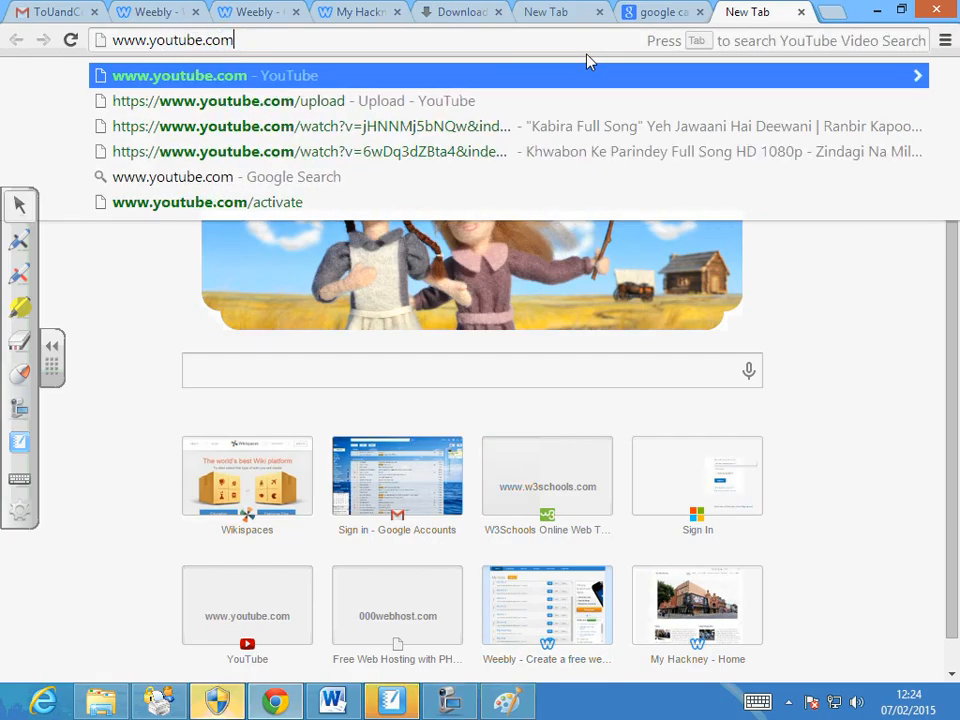
key(Return)
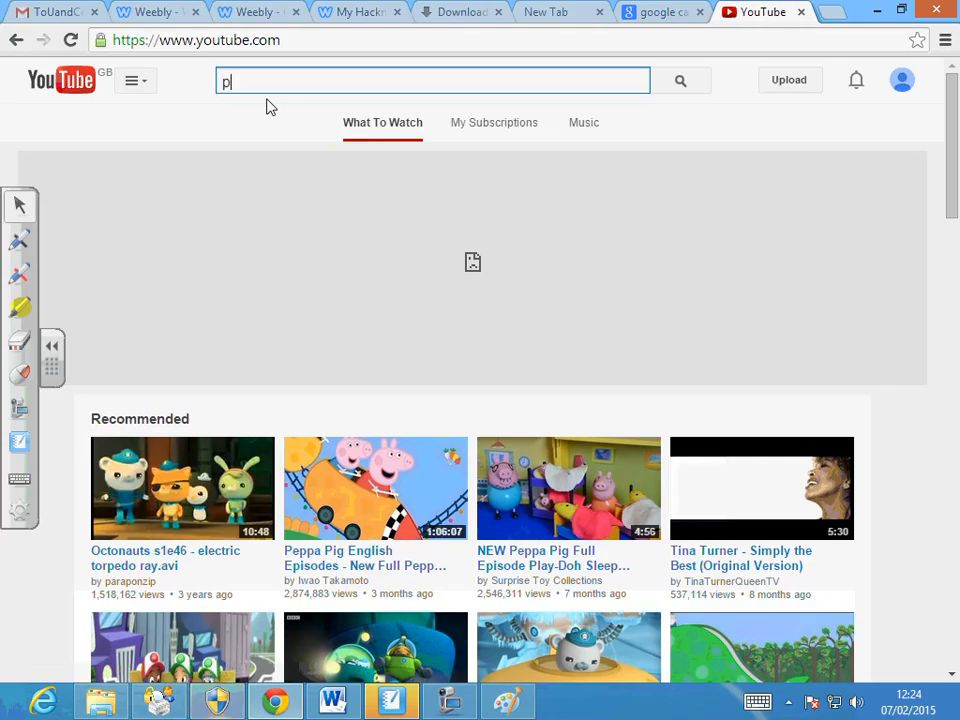
text(aw pat)
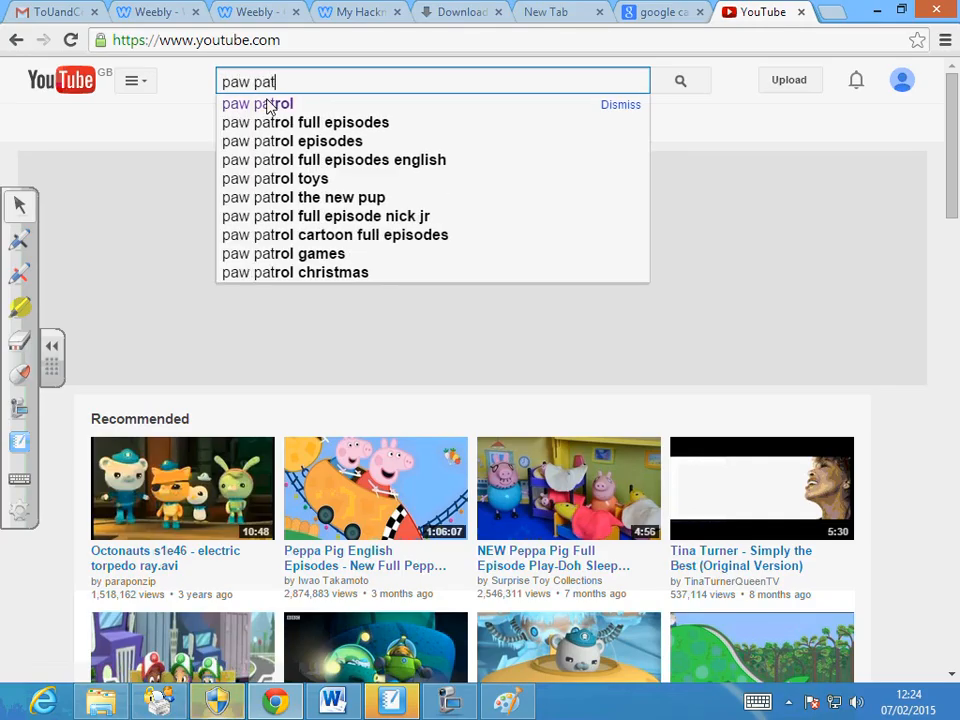
text(rol)
key(Return)
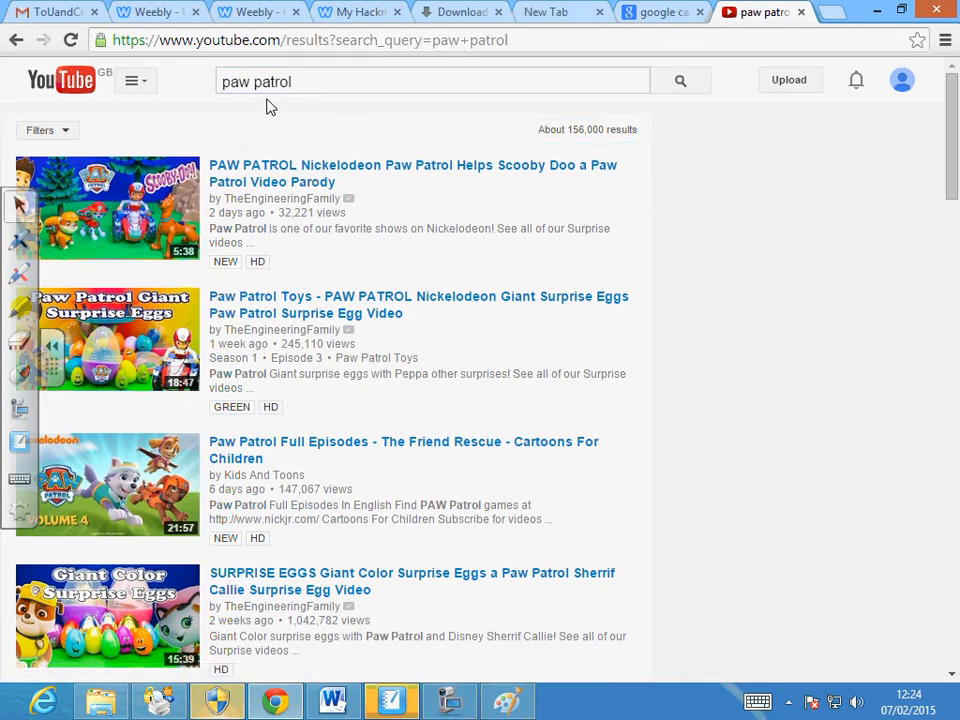
Step: Open the video "Paw Patrol Helps Scooby Doo" and display its embed code in the sharing options
click(112, 230)
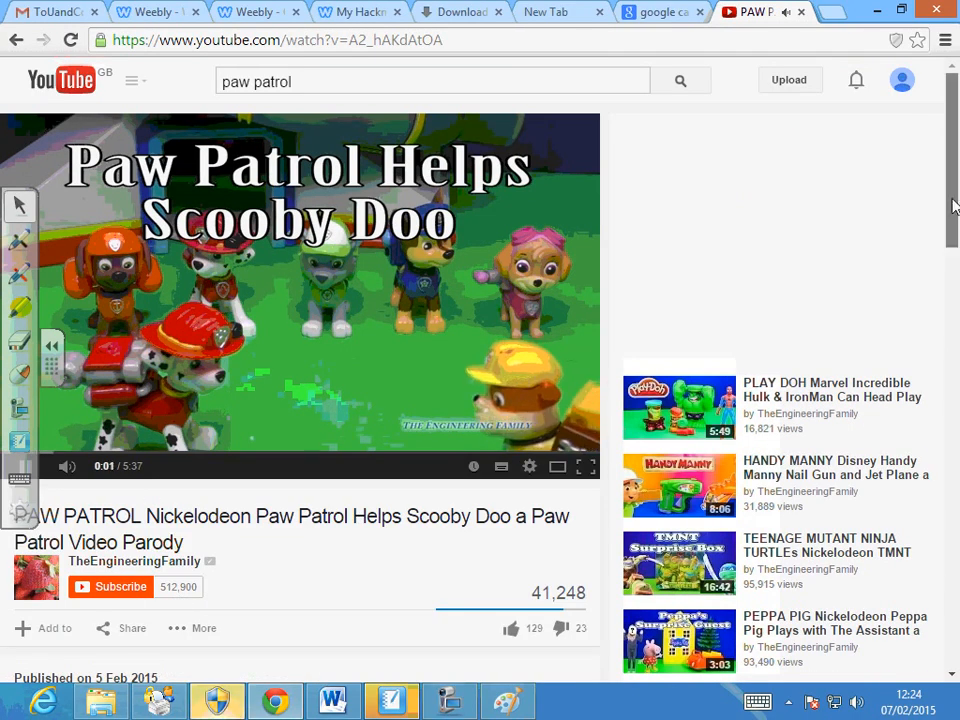
drag(952, 205, 951, 266)
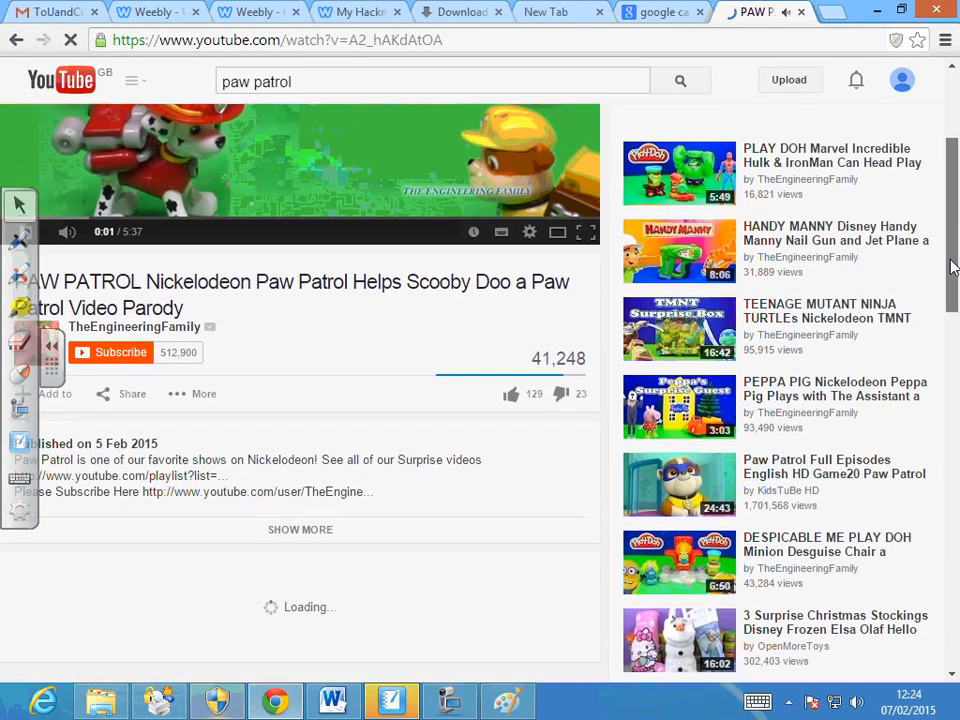
click(134, 398)
click(100, 452)
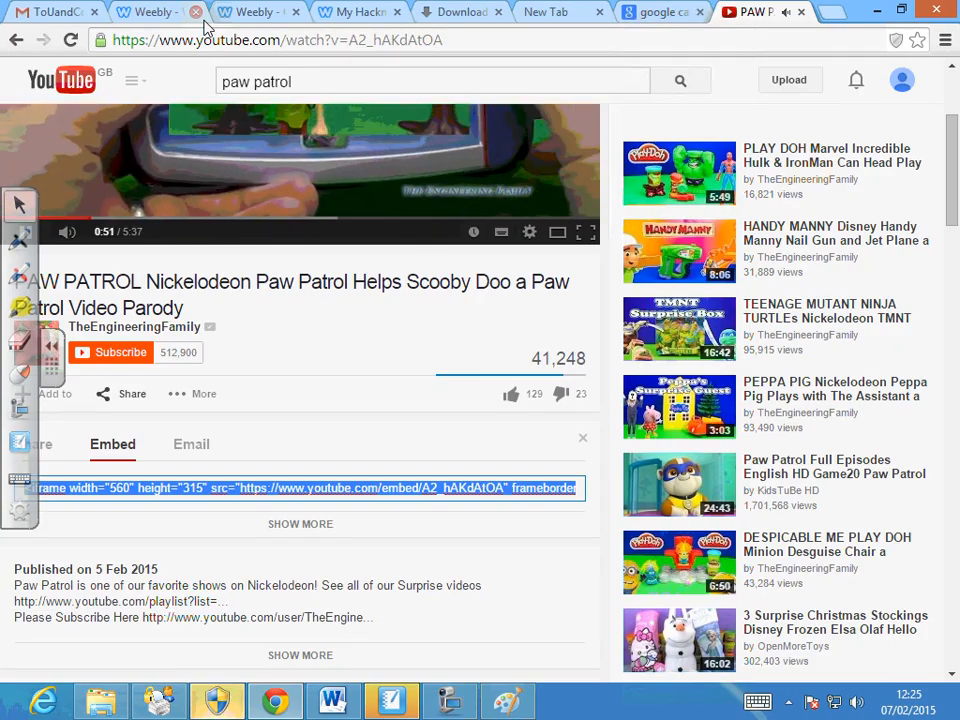
Step: Return to the Weebly editor, look over the available elements and open the slideshow's settings
click(165, 13)
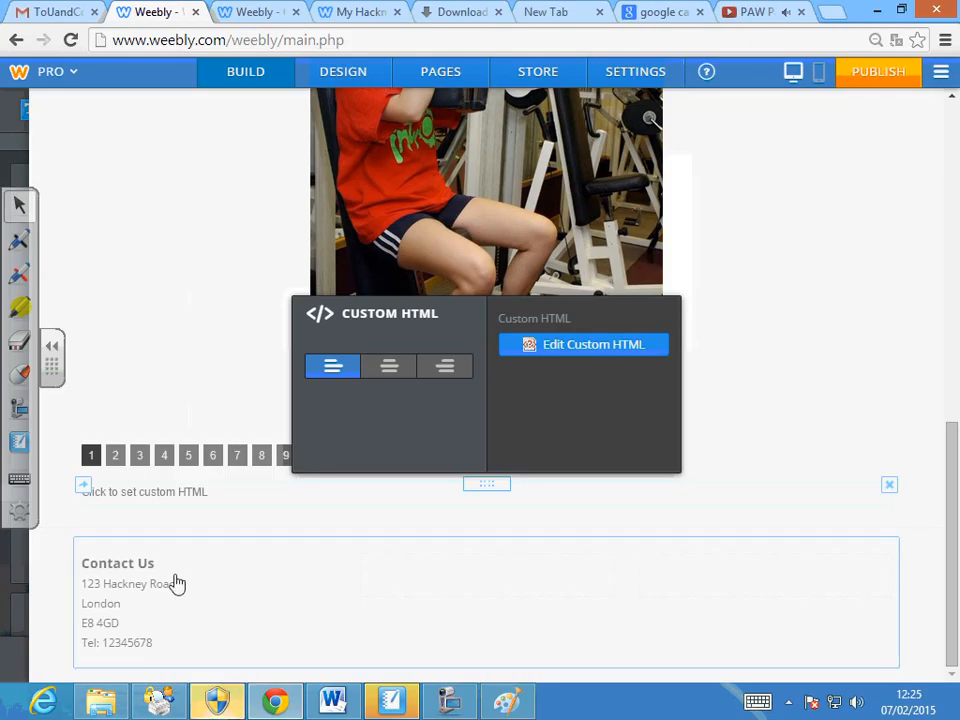
mouse_move(9, 567)
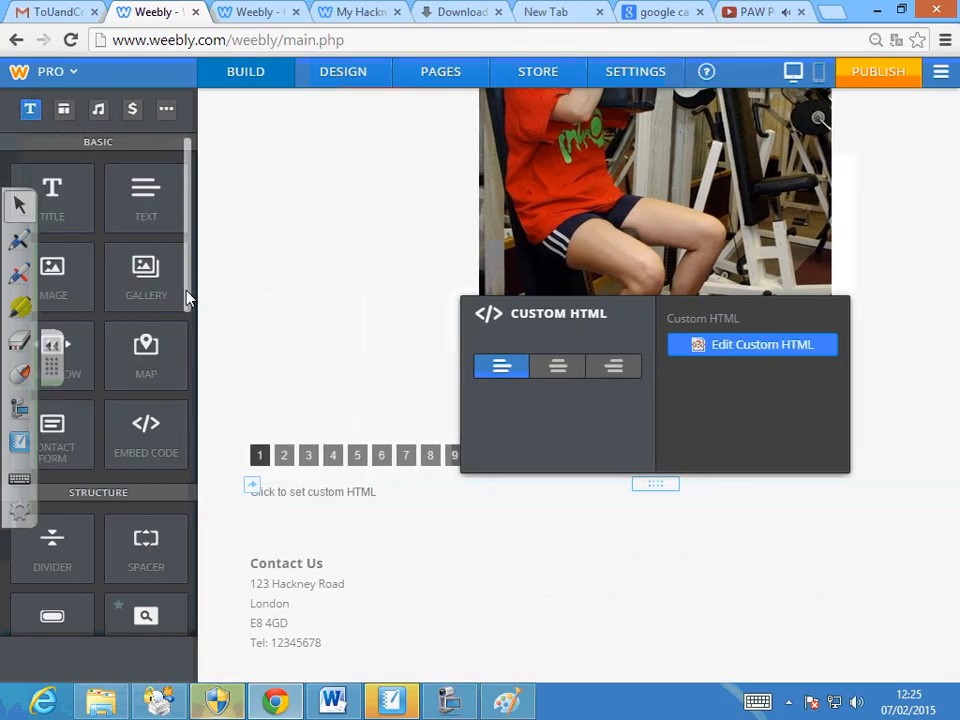
scroll(188, 300, down, 3)
scroll(190, 398, down, 2)
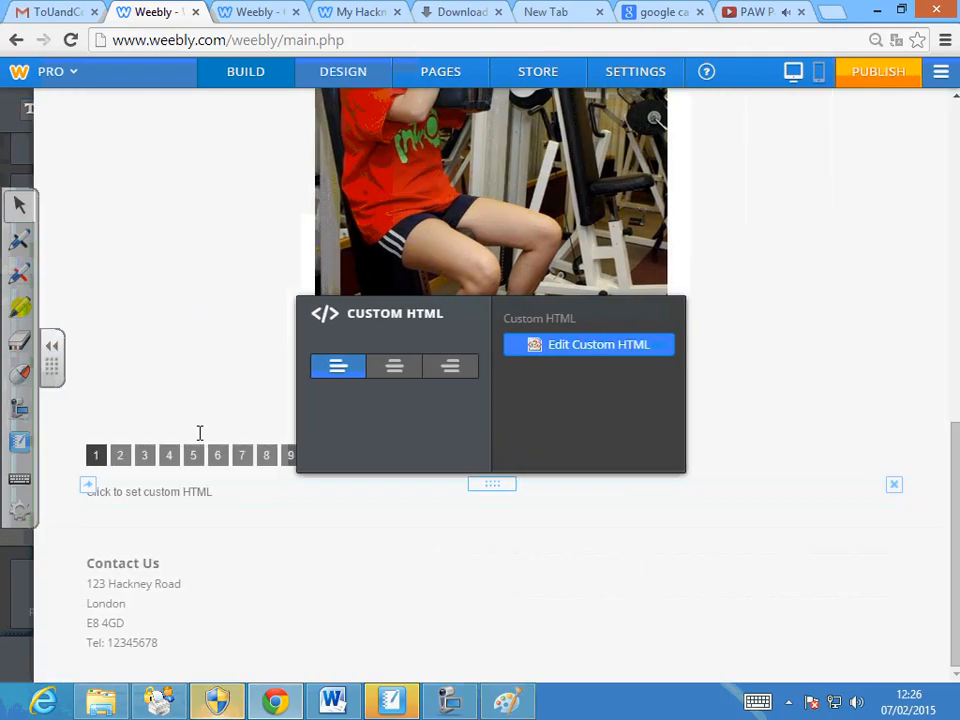
click(203, 452)
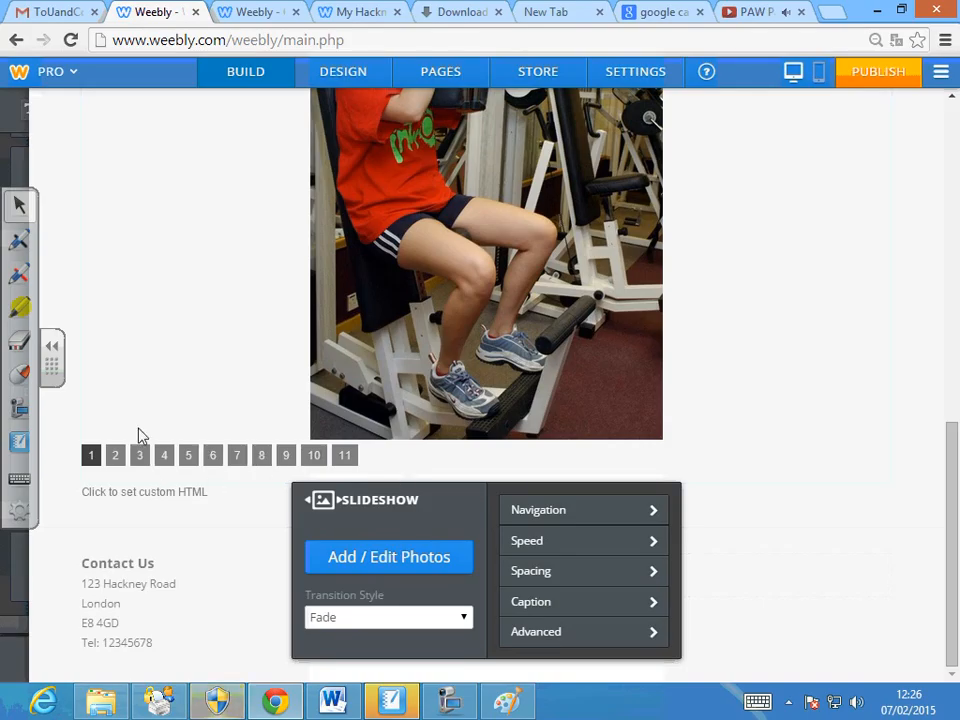
Step: Display photos 2 and 5 of the slideshow
click(115, 457)
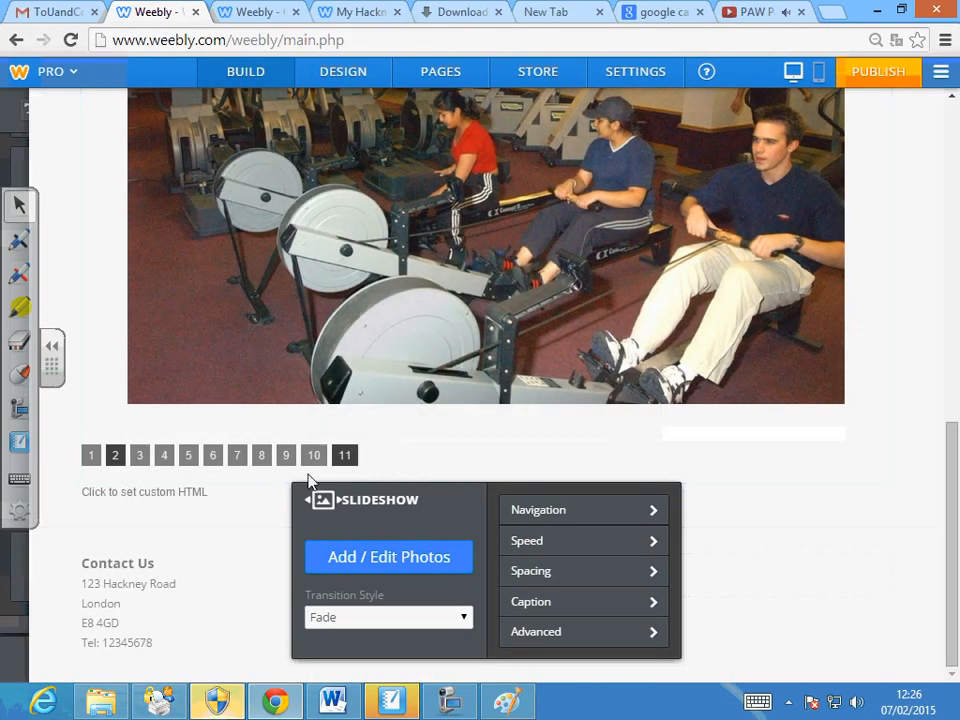
click(187, 459)
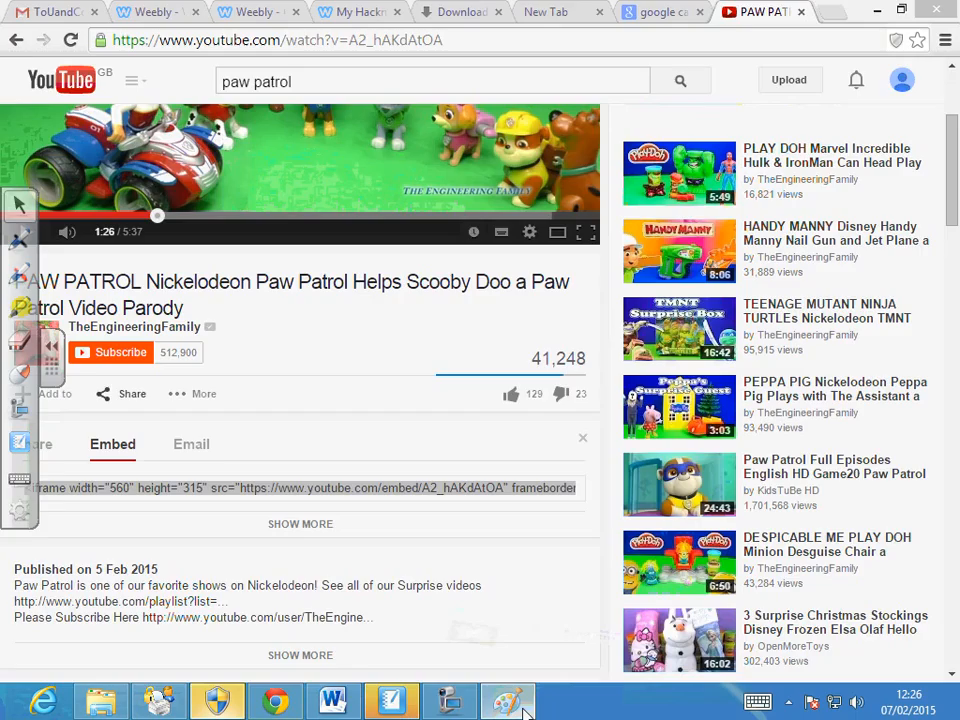
Step: Switch to Paint, close the Flower image and return to the browser
click(510, 701)
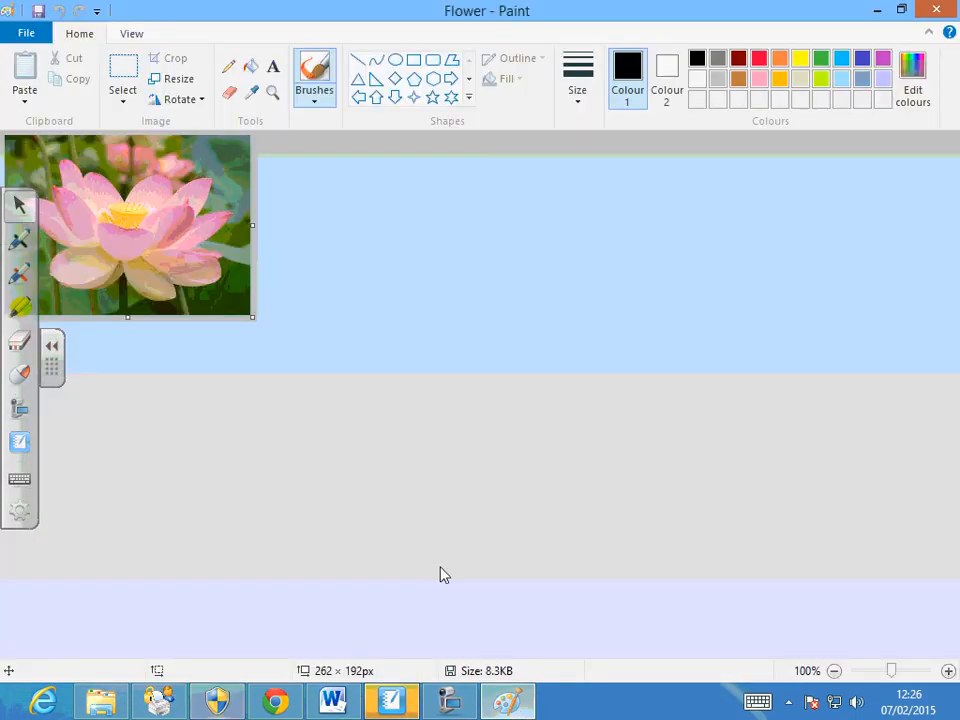
click(943, 10)
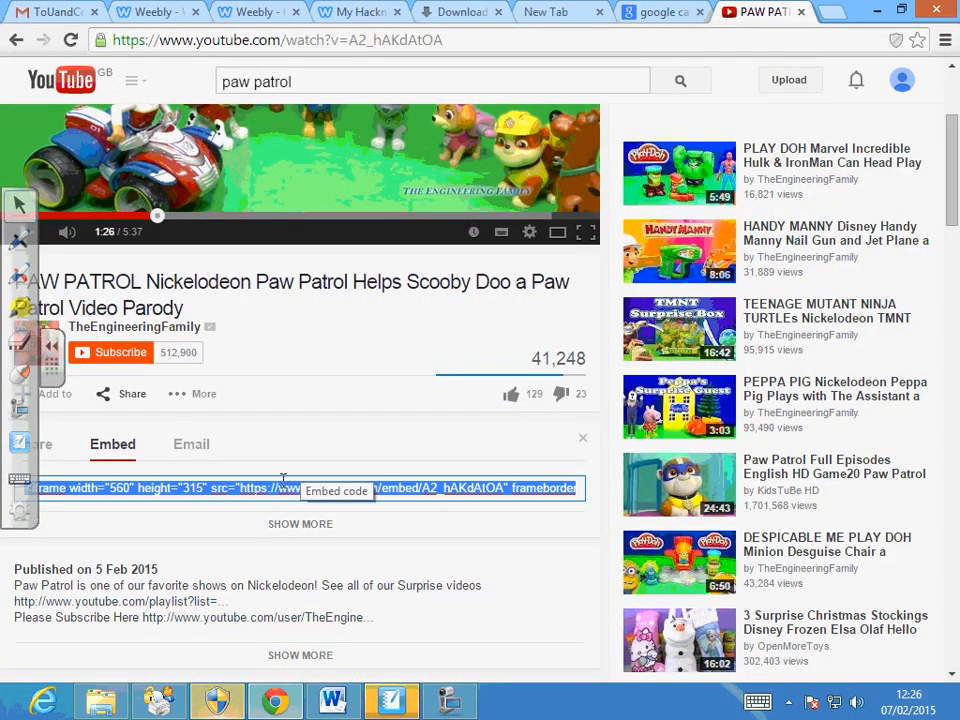
click(279, 704)
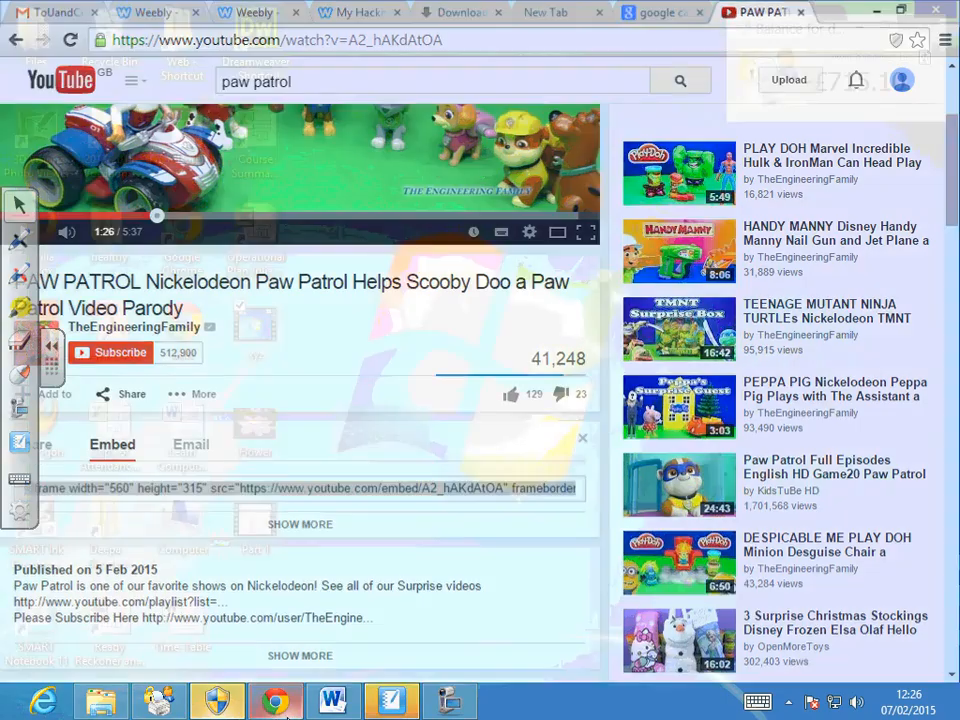
click(281, 706)
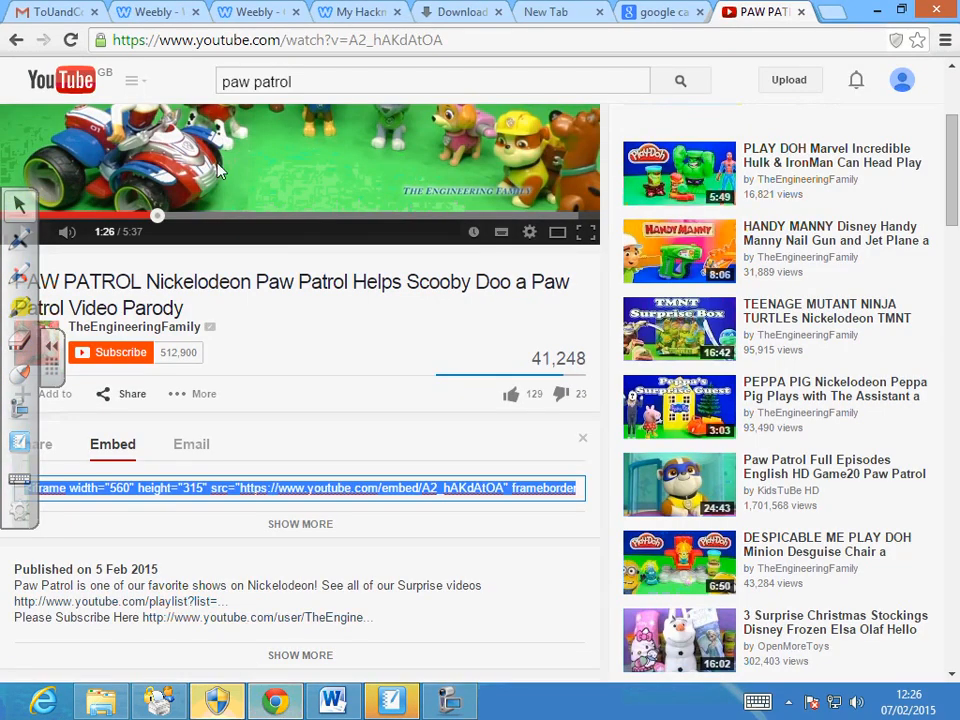
Step: Return to the Weebly editor and look over the elements that can be added to the page
click(118, 16)
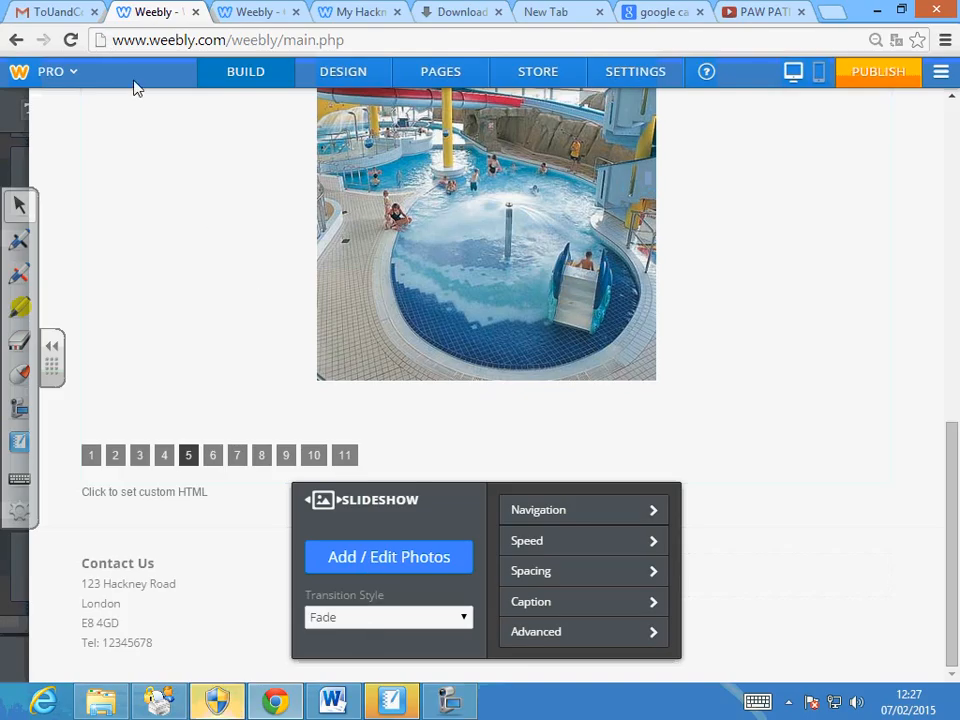
mouse_move(25, 618)
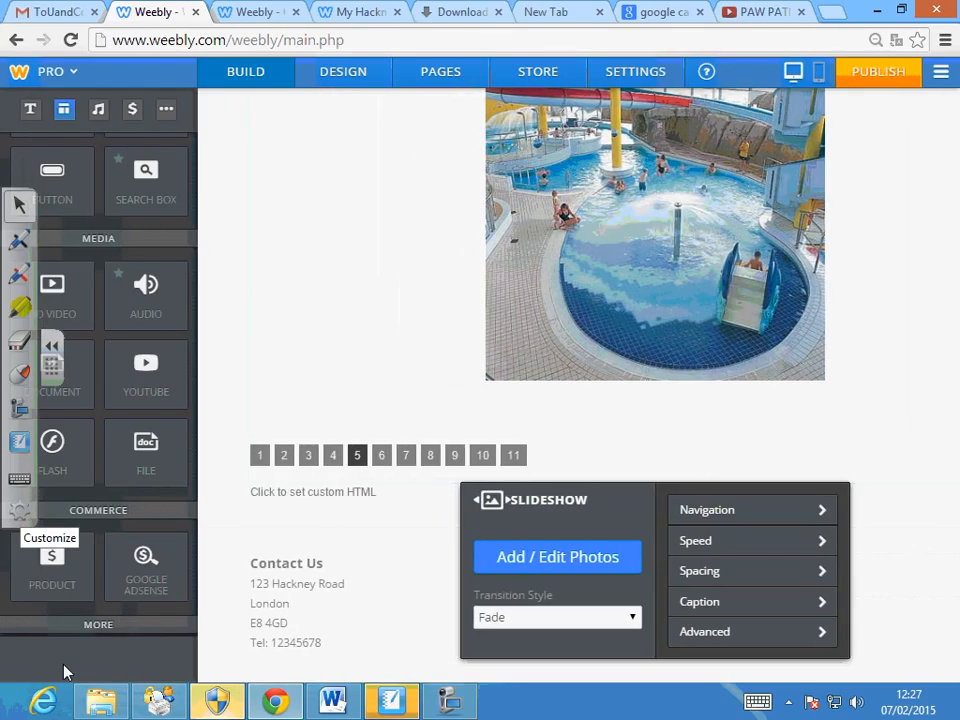
scroll(157, 392, up, 3)
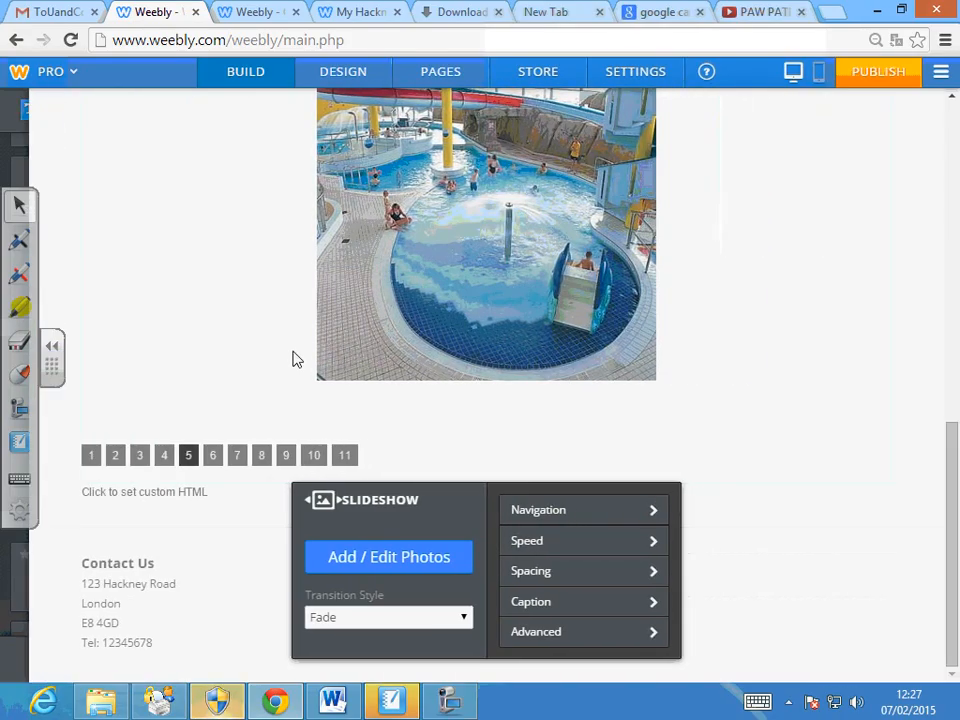
Step: Open the design options, shrink the browser window and move it aside, and turn off the site's search box
click(340, 88)
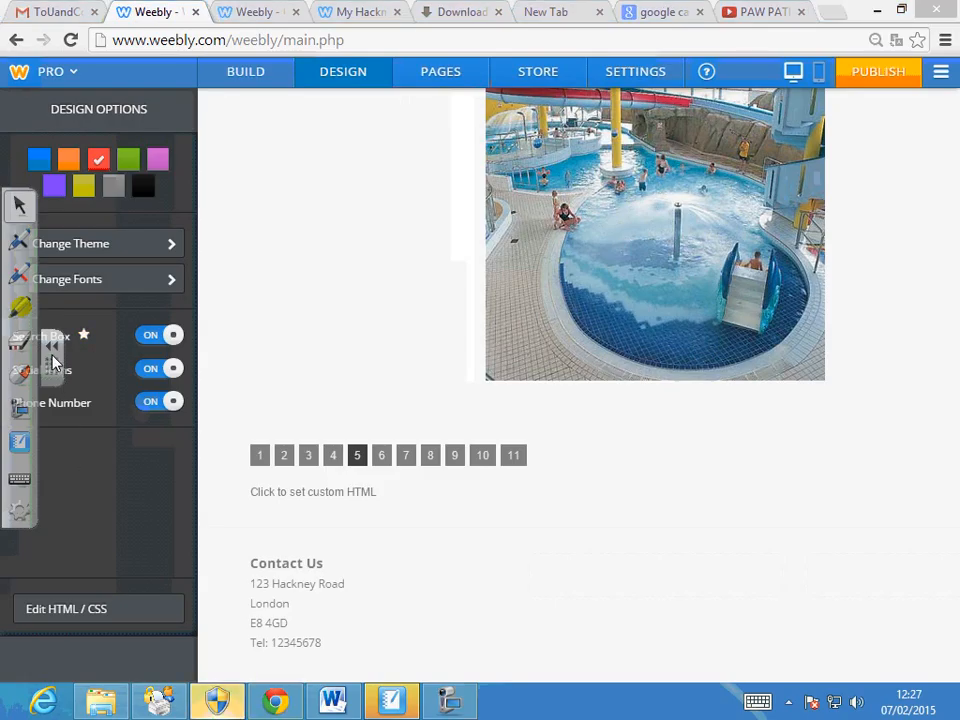
click(901, 9)
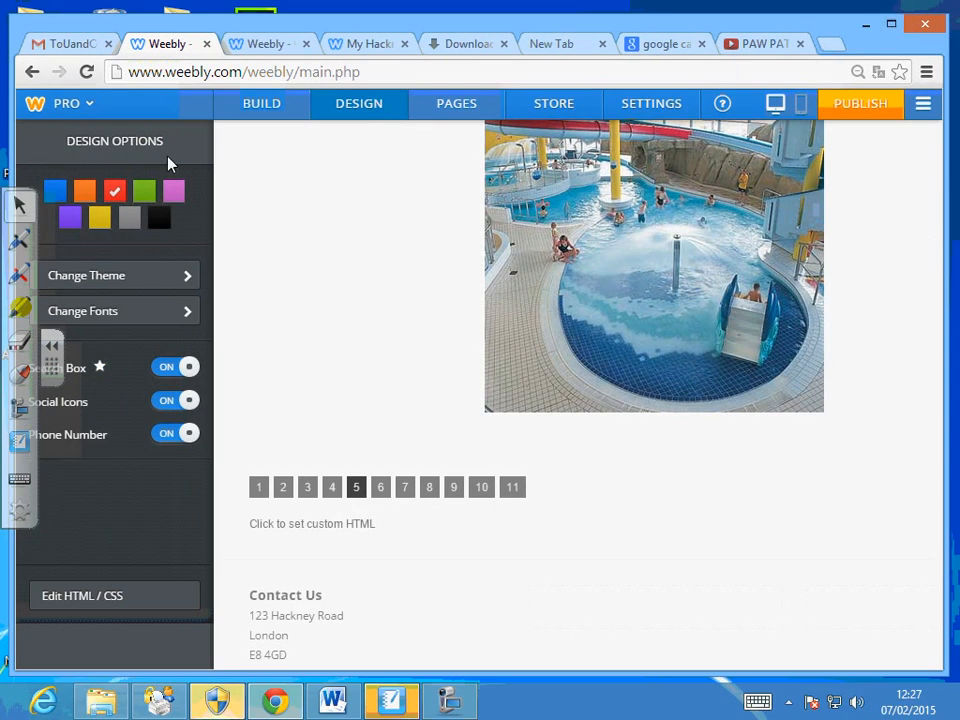
drag(88, 37, 172, 24)
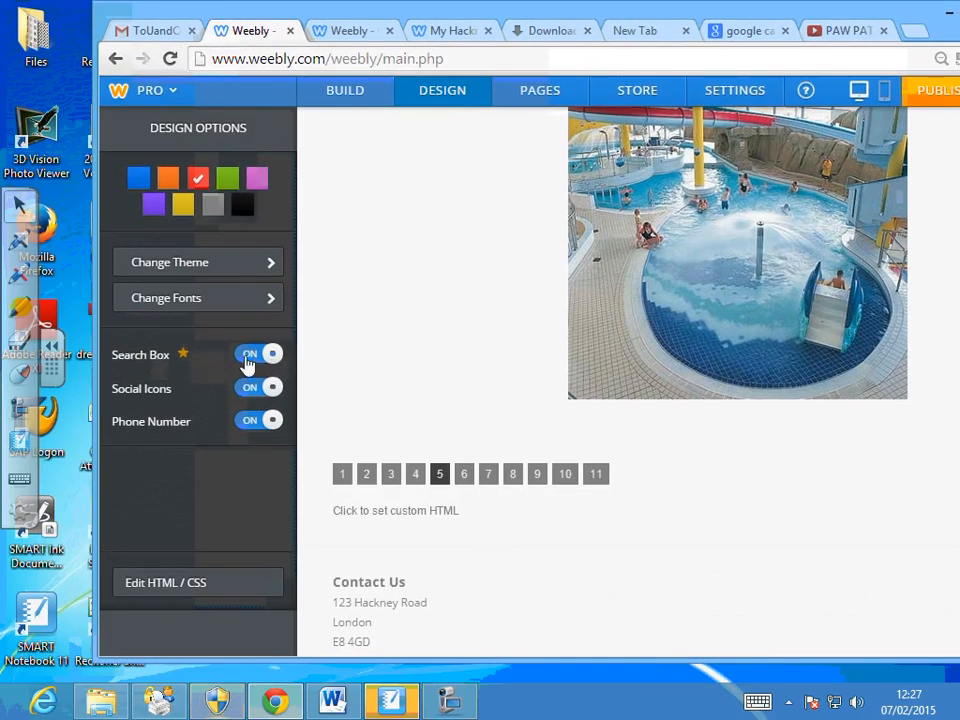
click(255, 362)
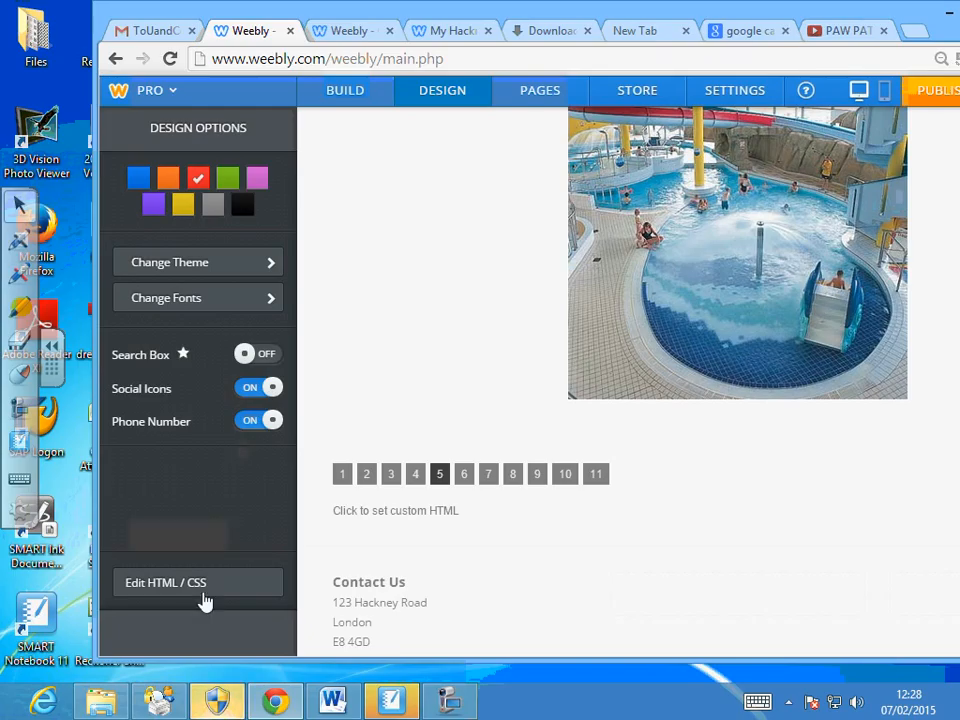
click(193, 590)
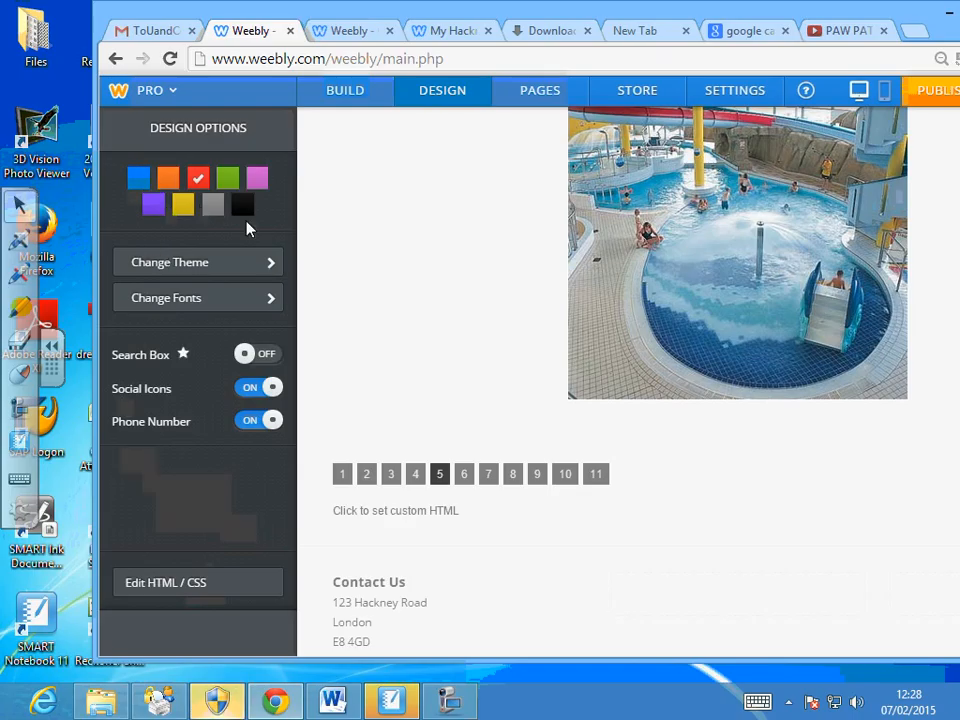
Step: Open the theme gallery, look over its filter options and return to the design options
click(208, 264)
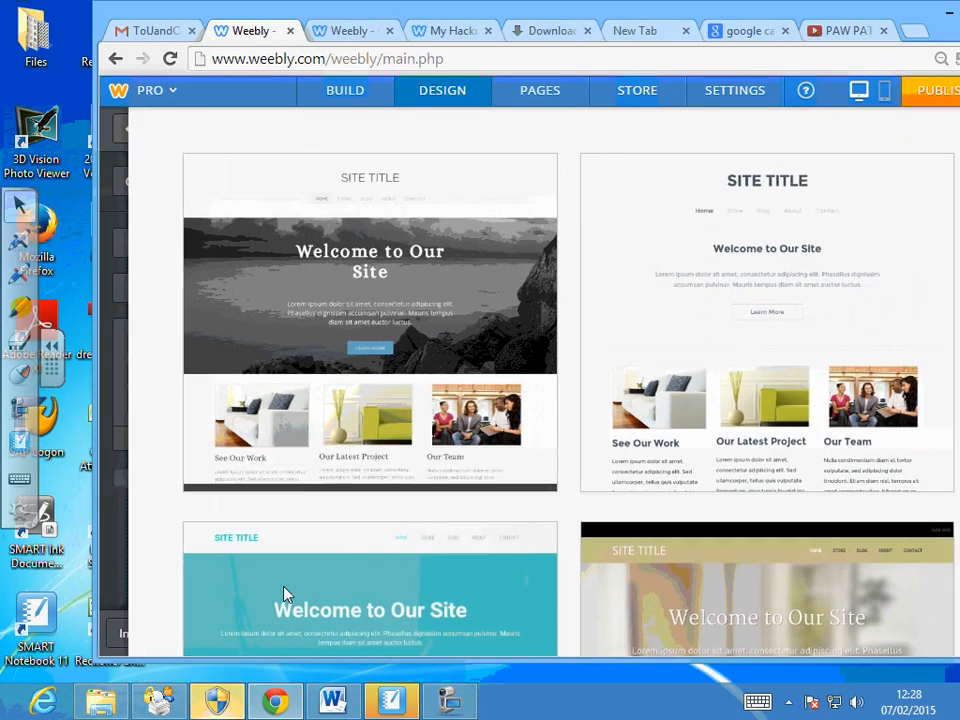
mouse_move(104, 497)
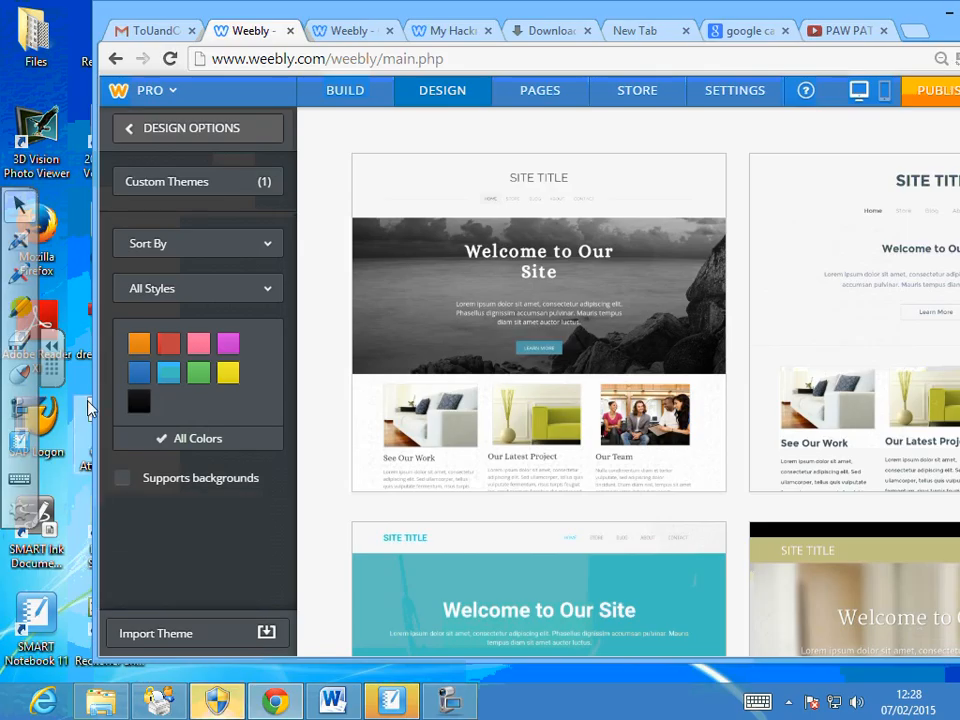
click(140, 132)
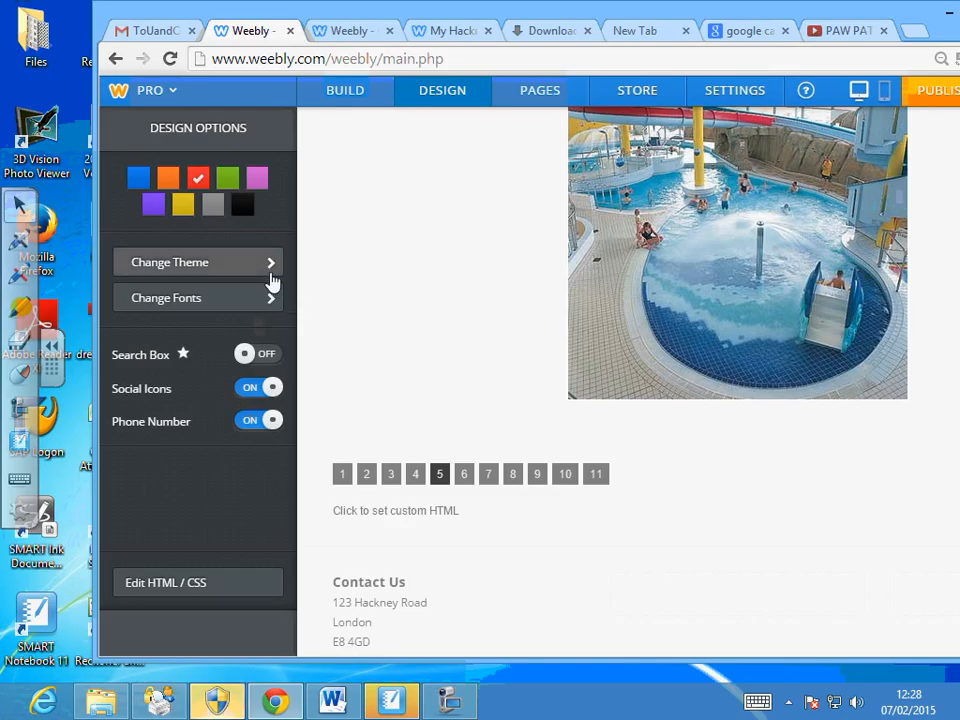
Step: Reopen the theme gallery and browse through the available themes
click(270, 264)
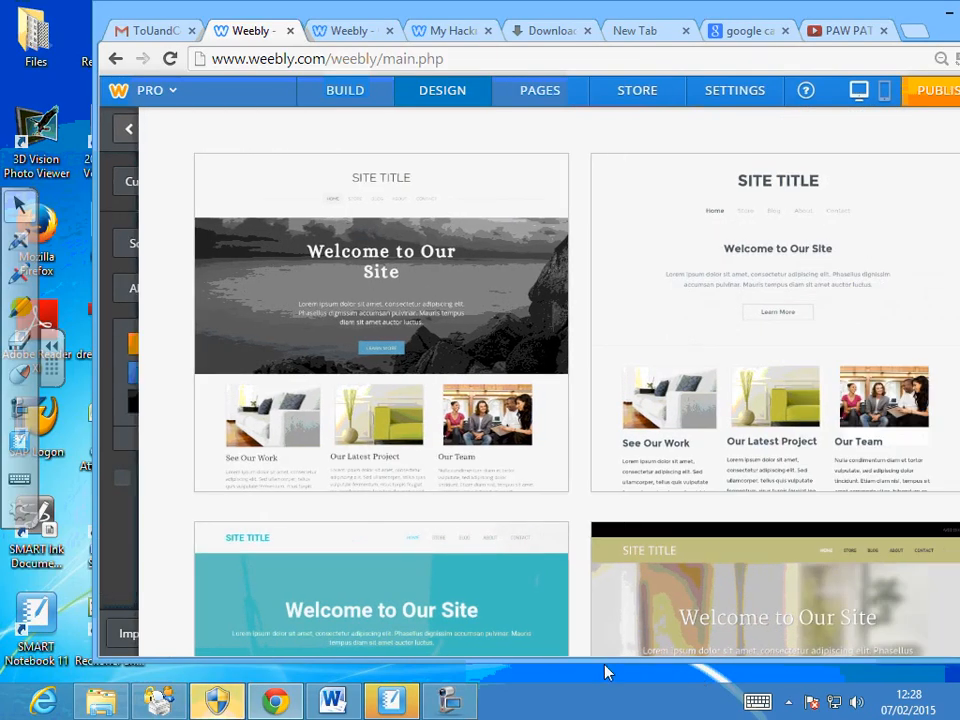
scroll(658, 467, down, 5)
scroll(658, 467, down, 4)
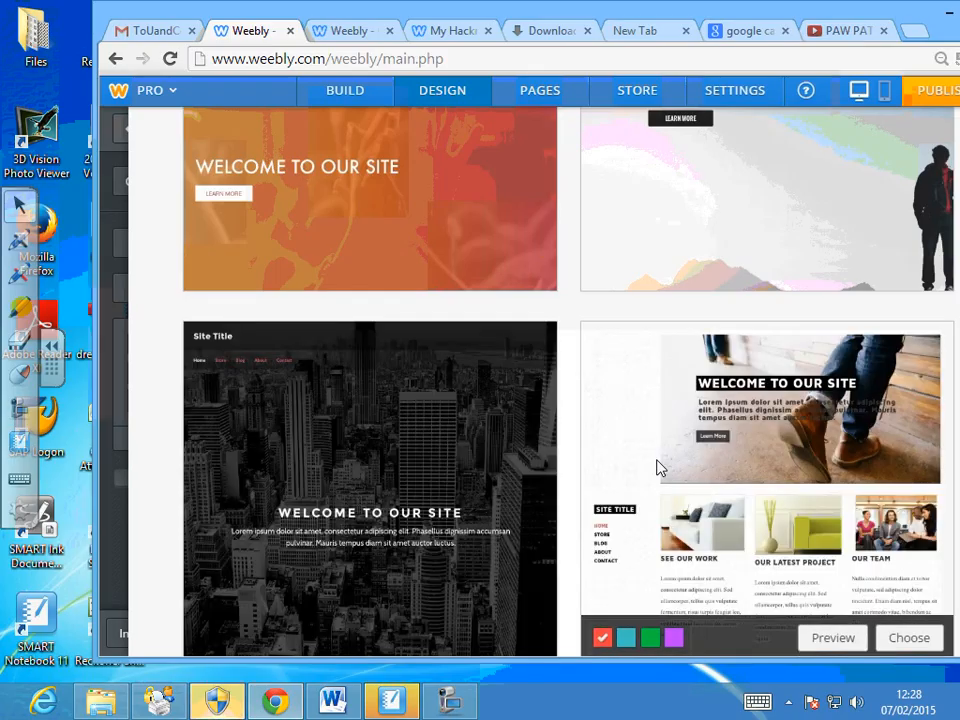
scroll(580, 455, down, 2)
scroll(576, 462, down, 3)
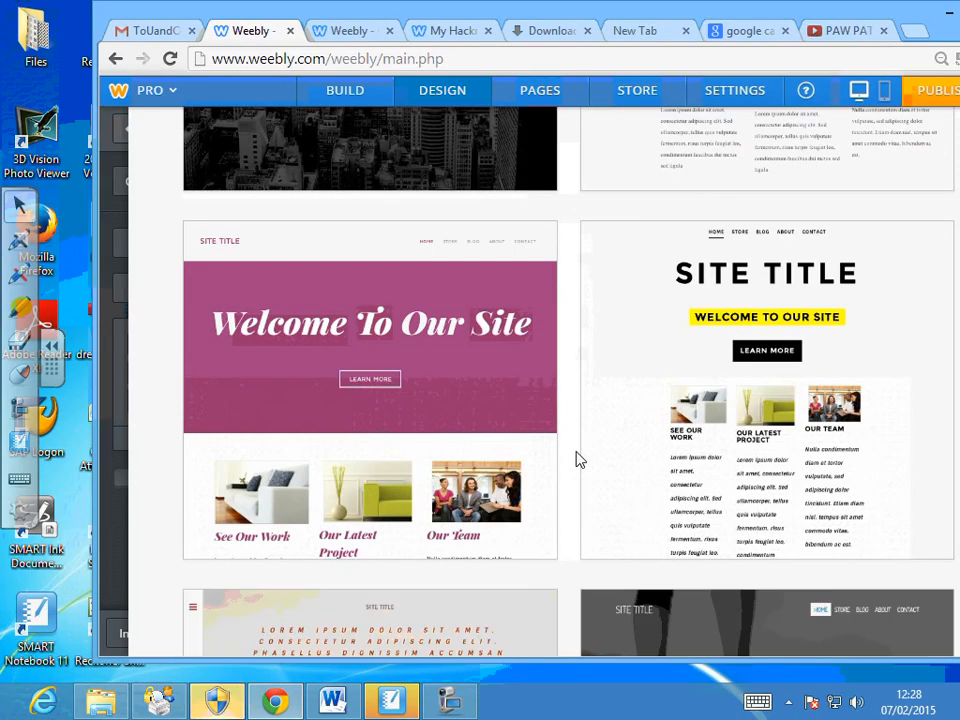
scroll(574, 458, down, 1)
scroll(574, 470, down, 5)
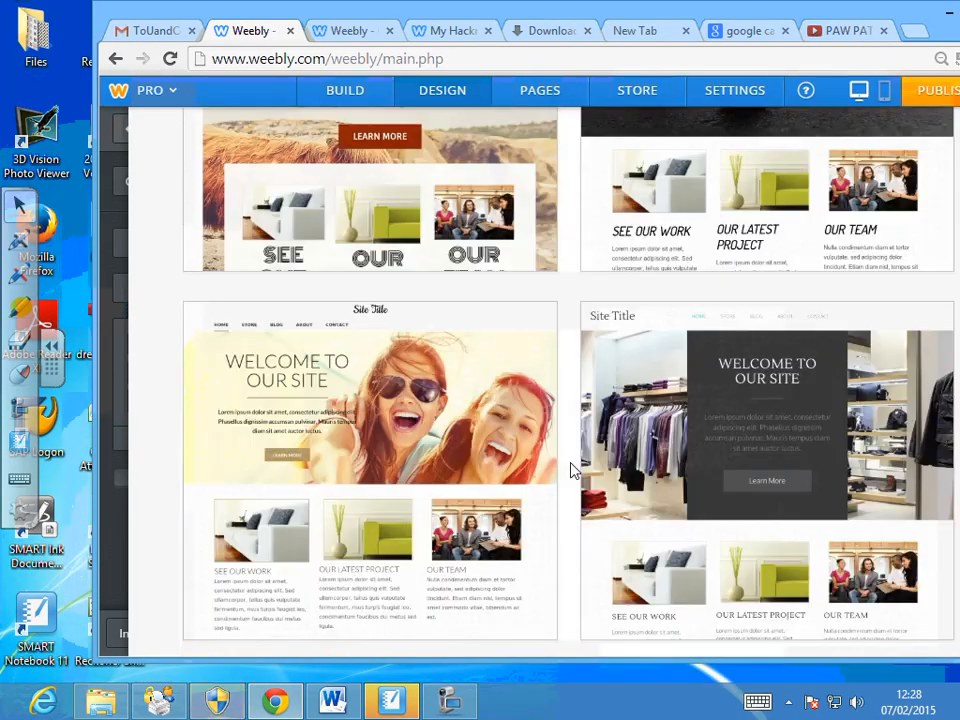
scroll(574, 467, down, 3)
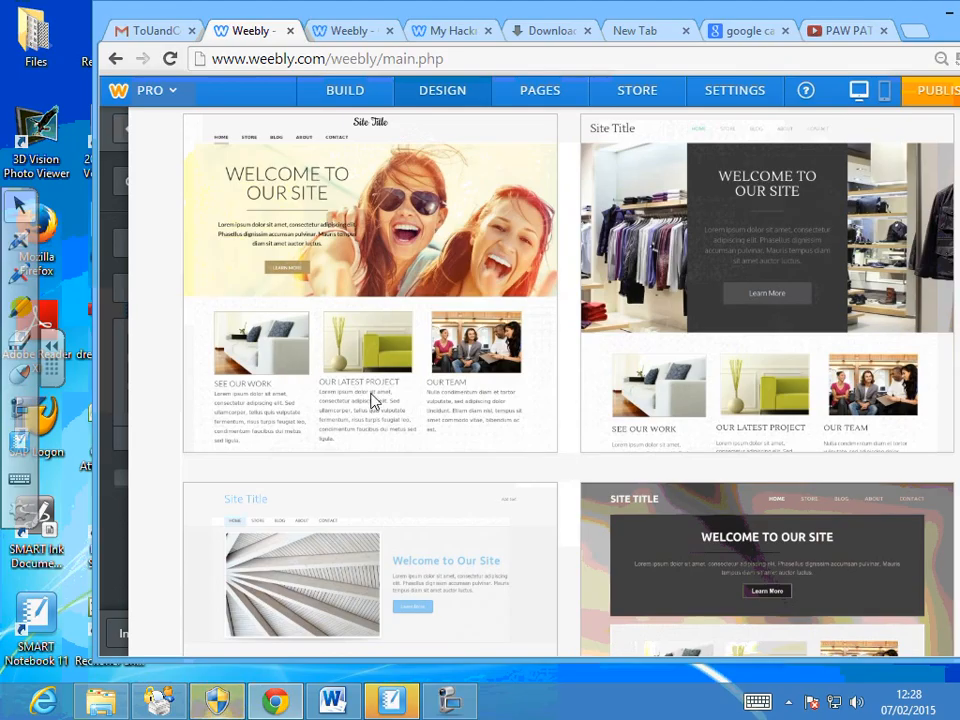
mouse_move(555, 327)
scroll(593, 368, down, 3)
mouse_move(591, 371)
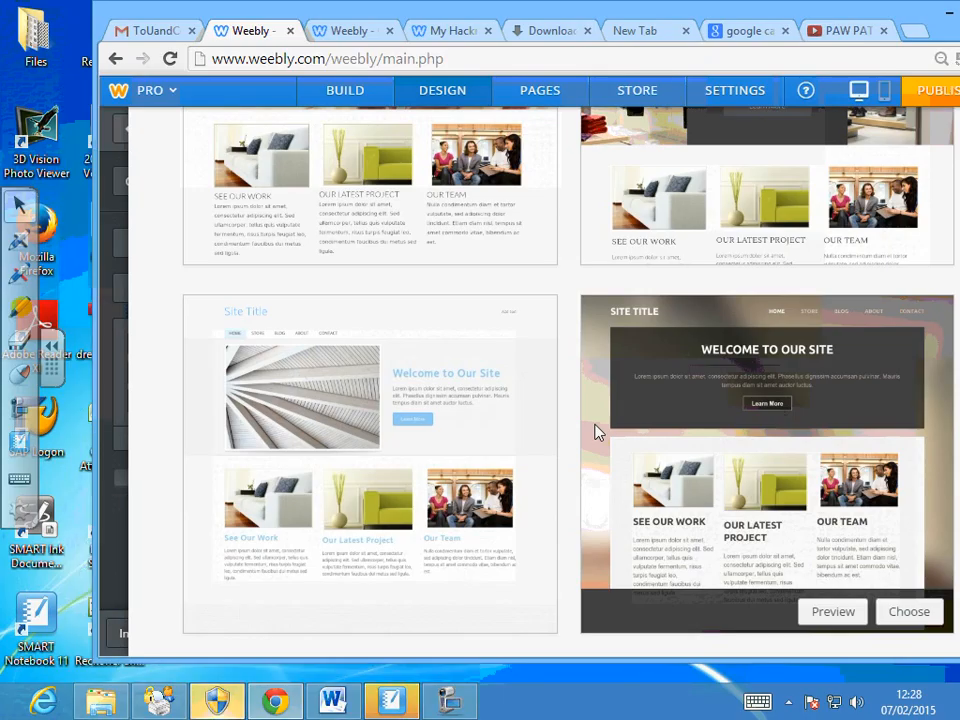
Step: Preview the site in the white theme with blue headings and the architectural ceiling photo, checking the whole page
mouse_move(435, 371)
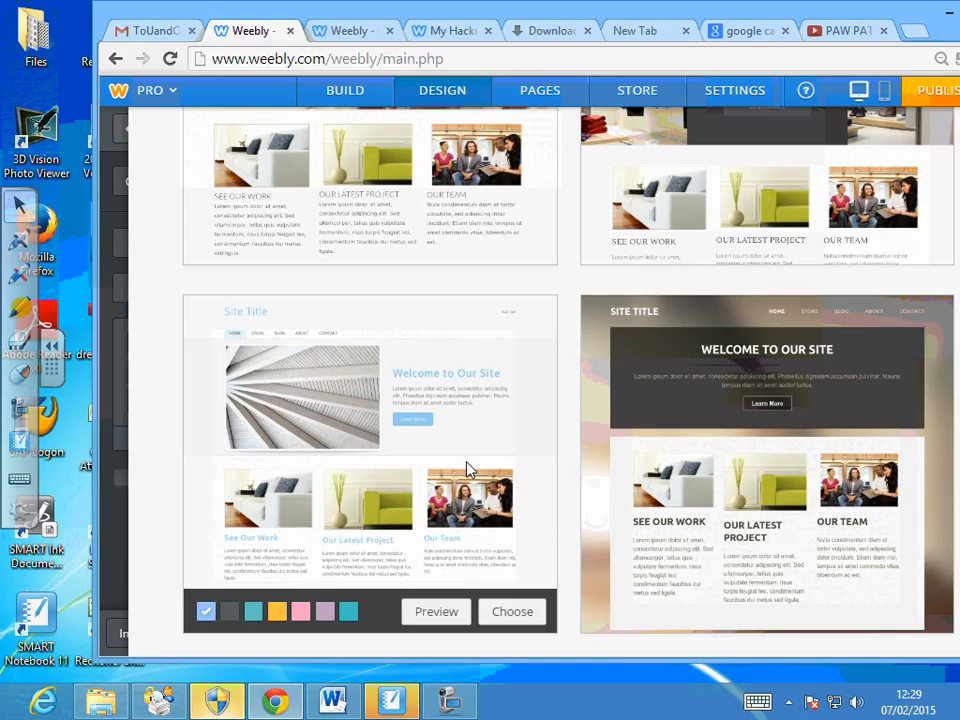
click(436, 612)
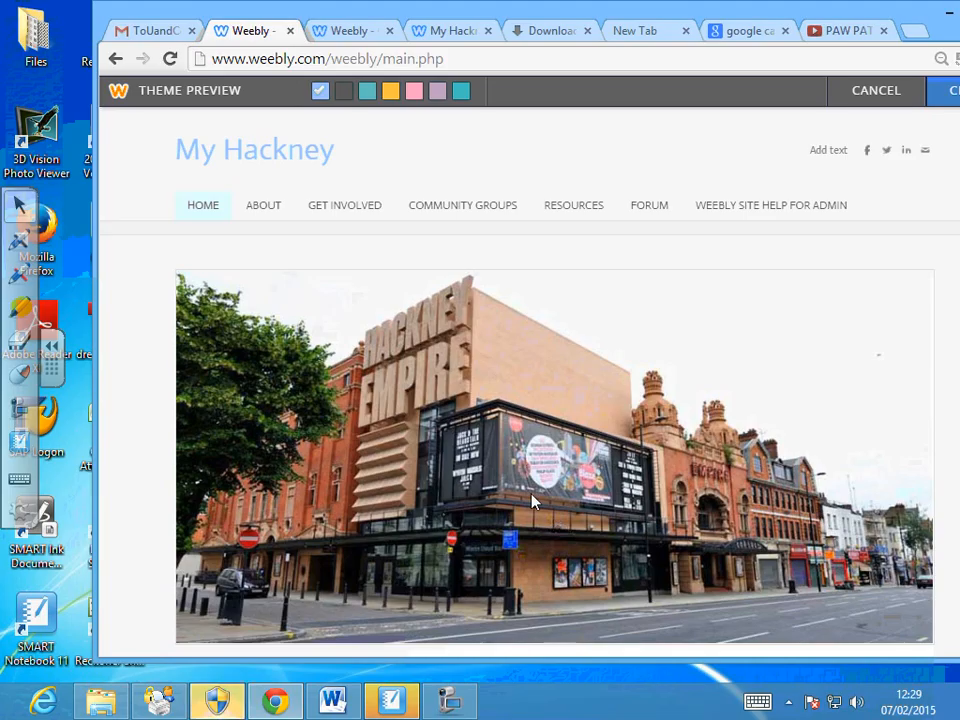
scroll(530, 498, down, 10)
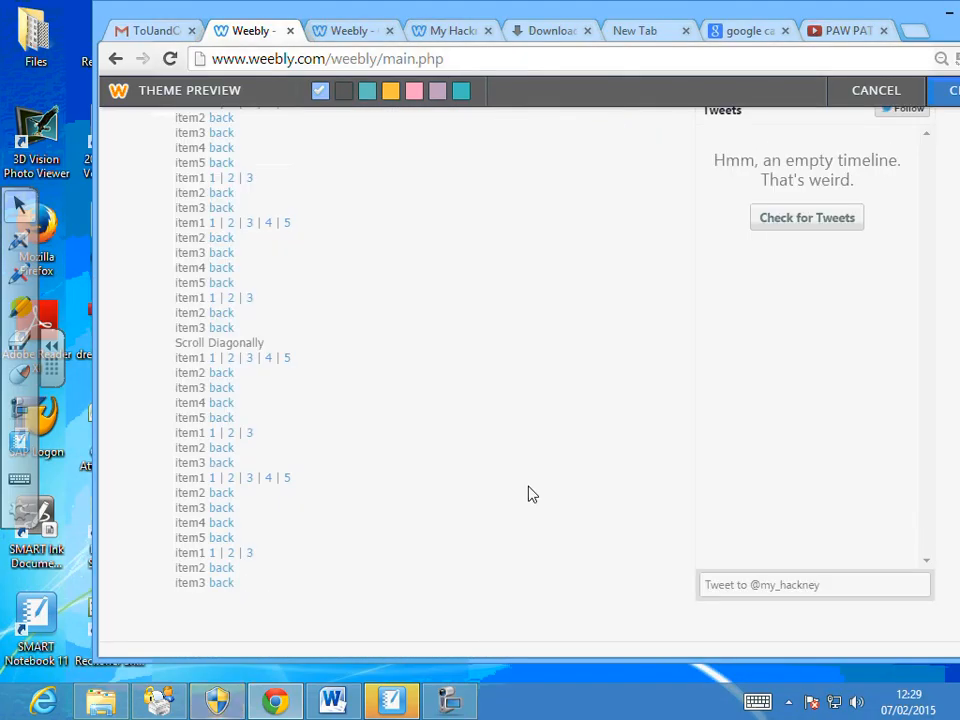
scroll(528, 490, up, 7)
scroll(521, 462, up, 5)
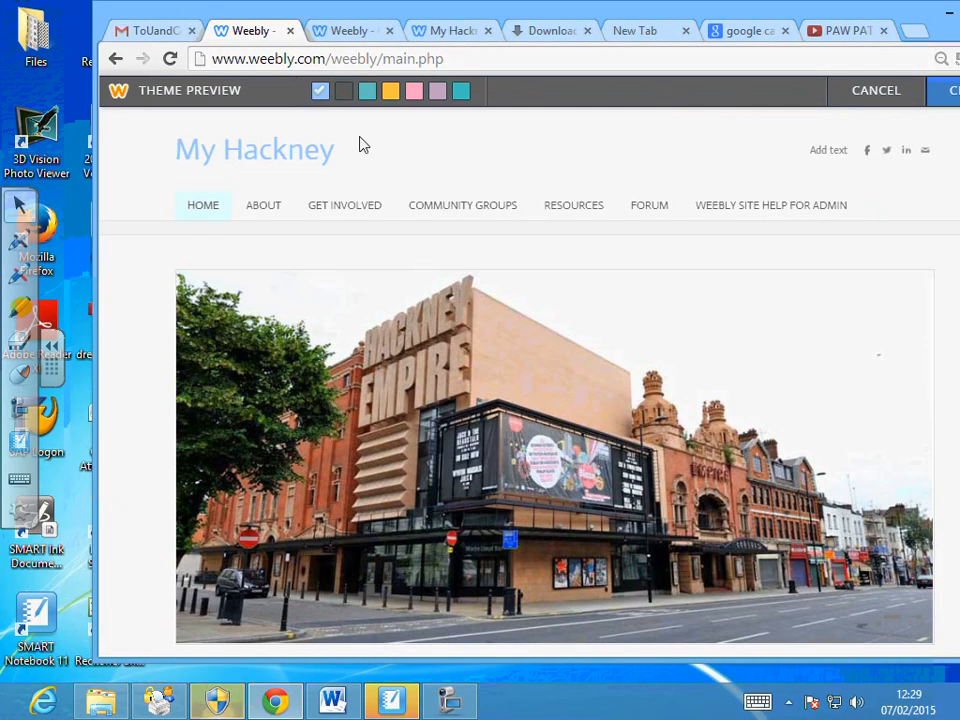
Step: Preview the theme in its green-teal, yellow, pink and lilac colour variants
click(366, 91)
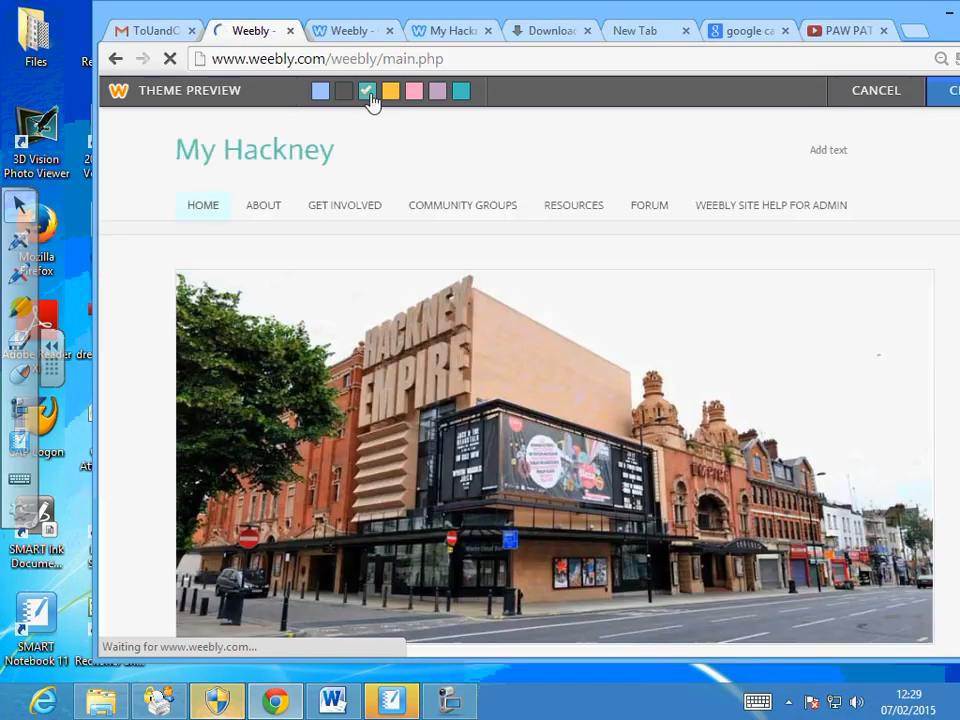
click(392, 96)
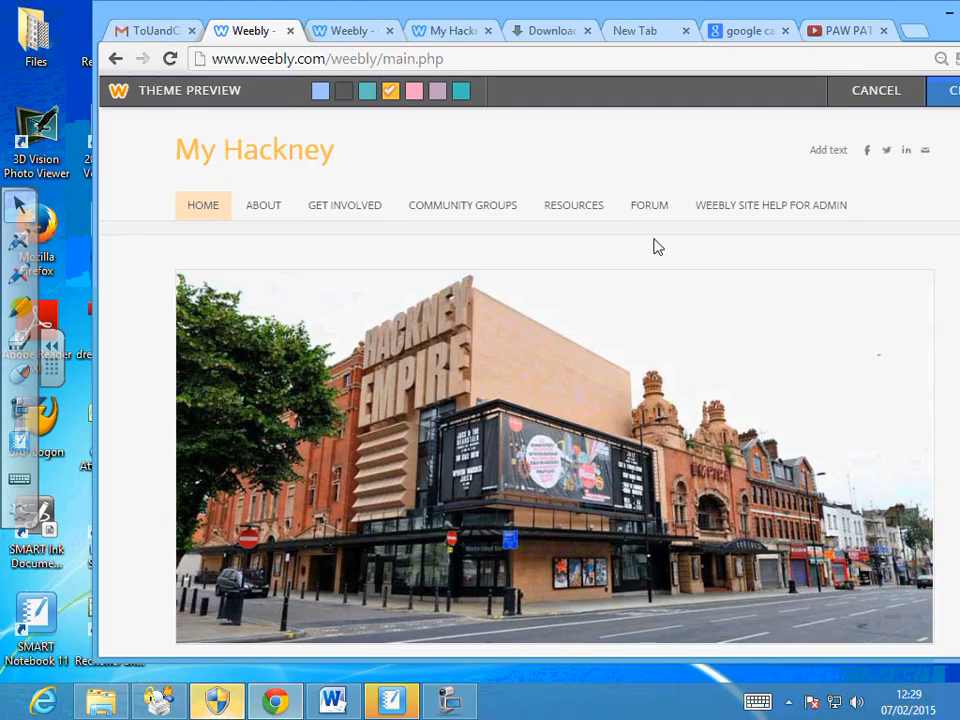
click(416, 92)
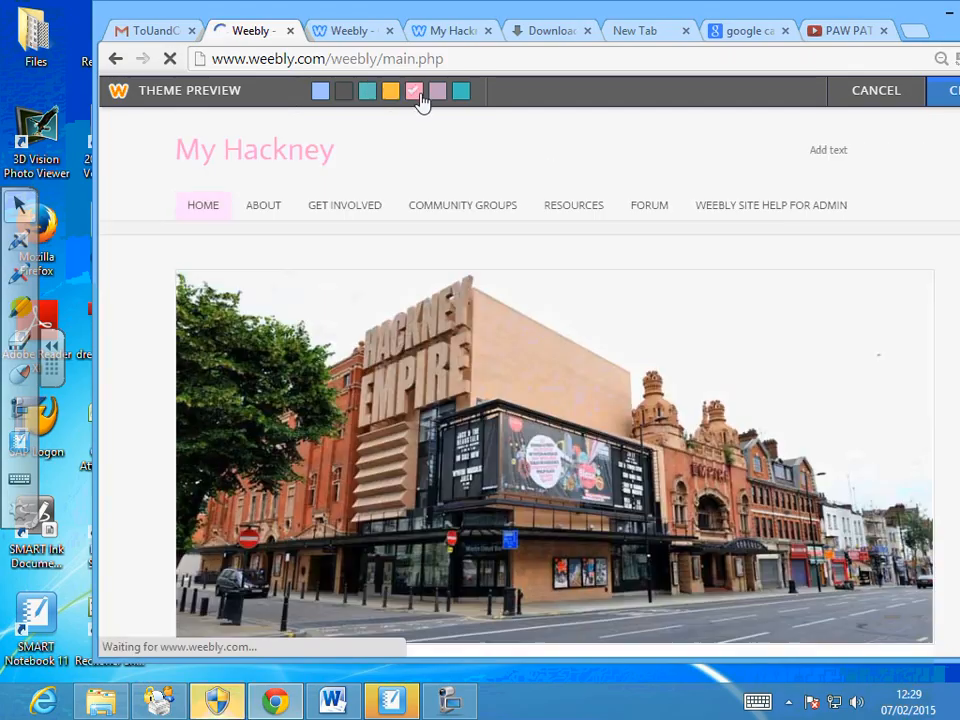
click(437, 92)
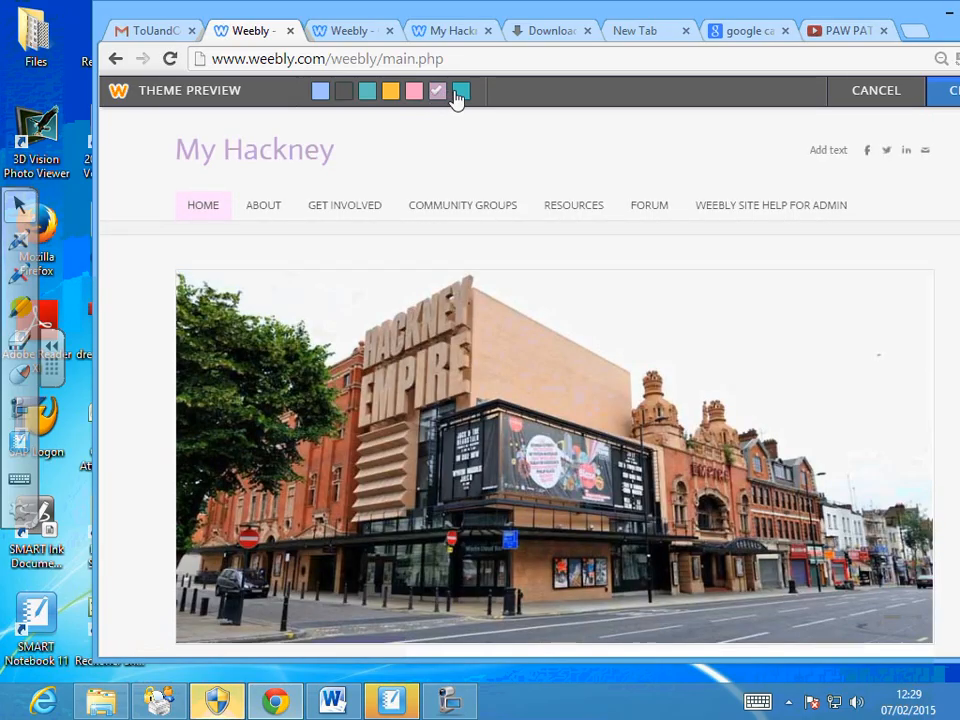
Step: Apply the previewed theme in its last teal colour variant and reopen the design options
click(459, 92)
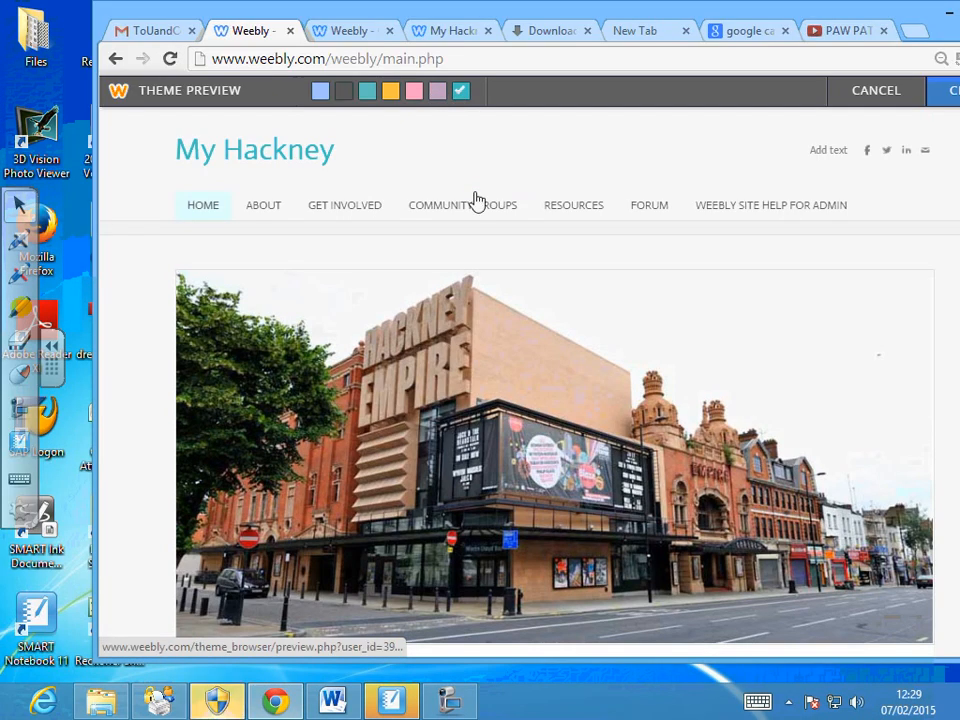
mouse_move(476, 200)
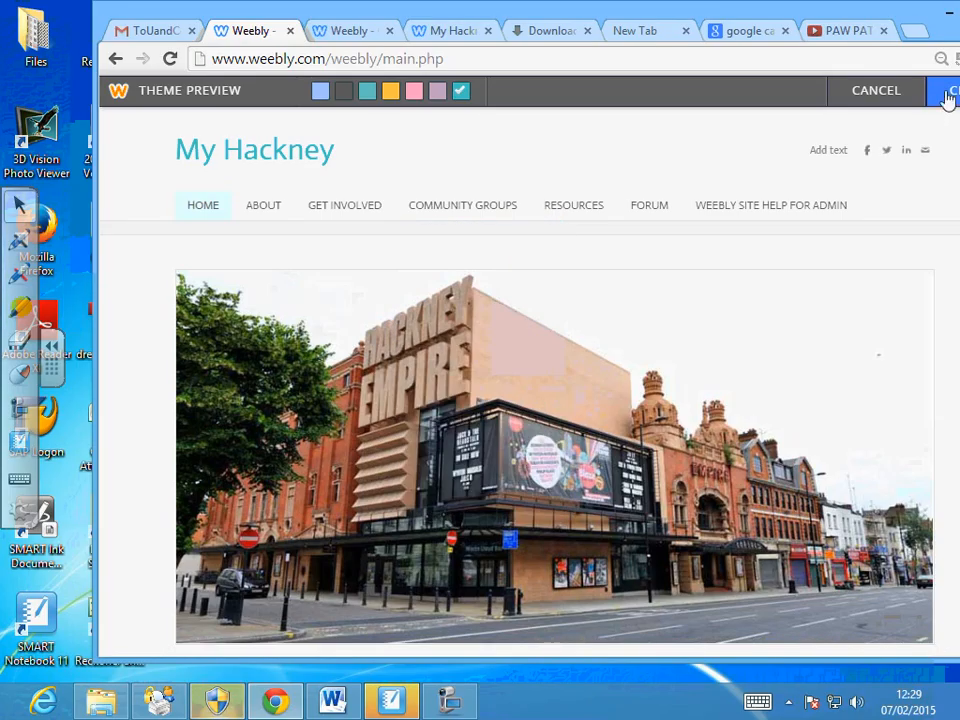
click(944, 92)
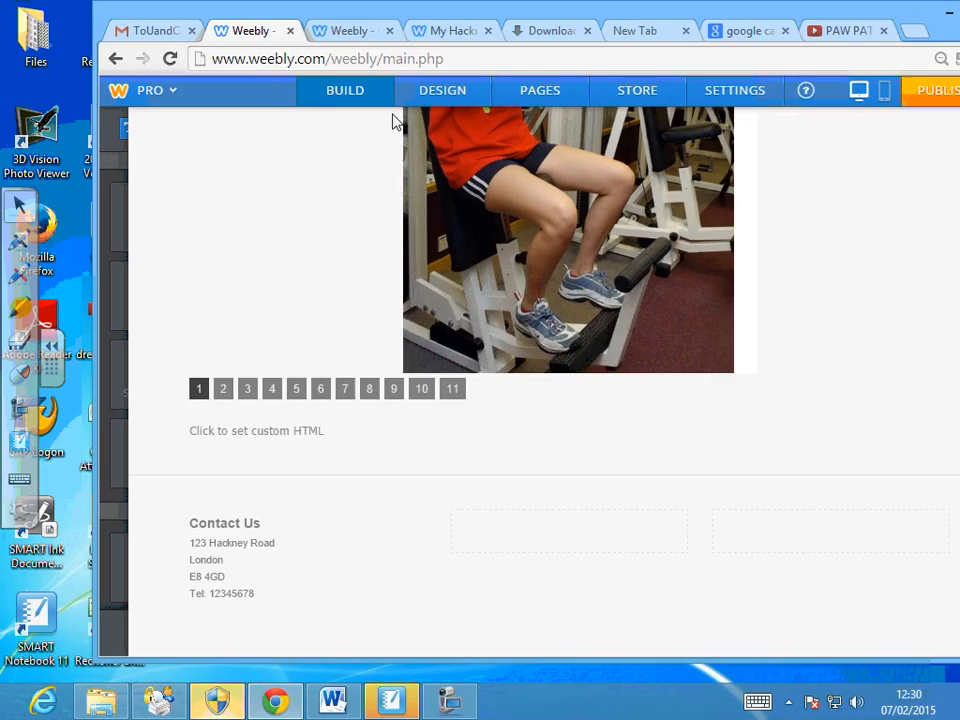
click(450, 100)
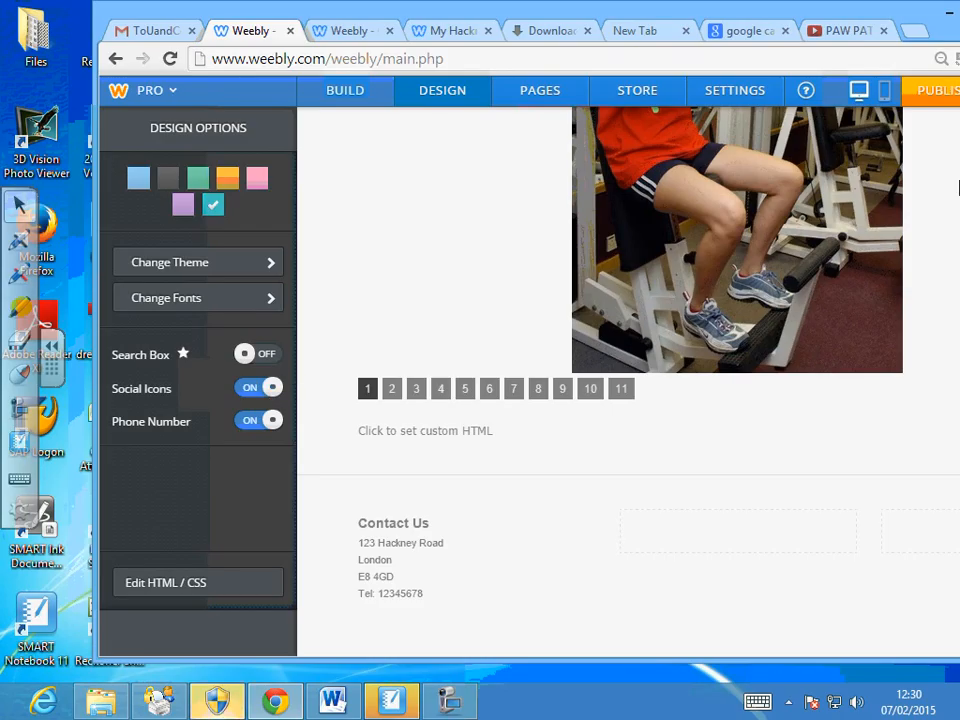
Step: Reopen the theme gallery and look through its sorting options and style filters
drag(857, 19, 765, 28)
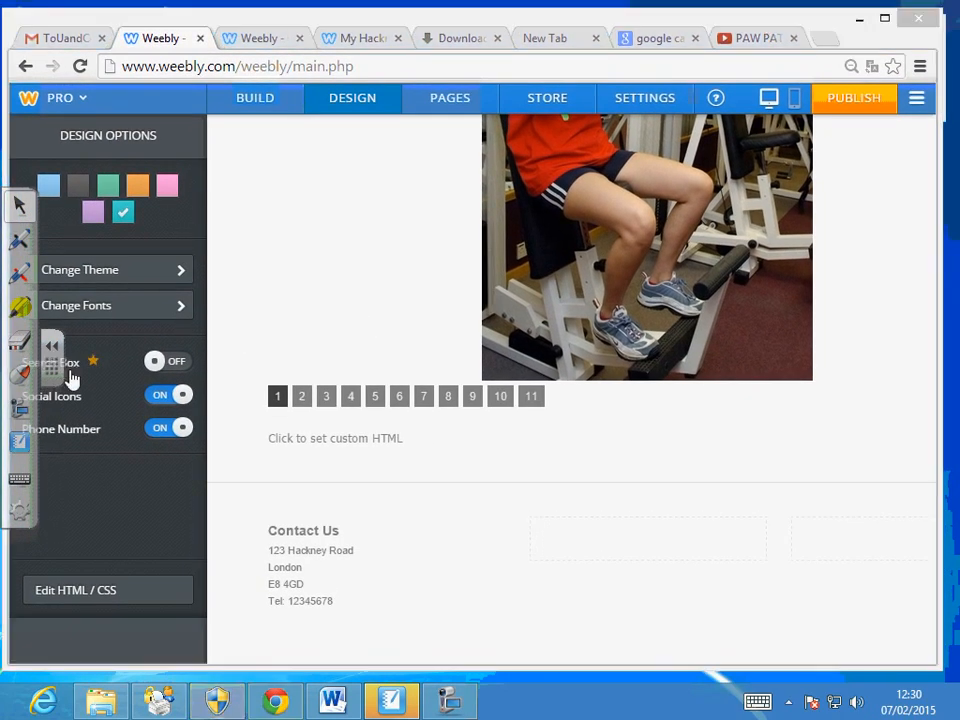
click(108, 272)
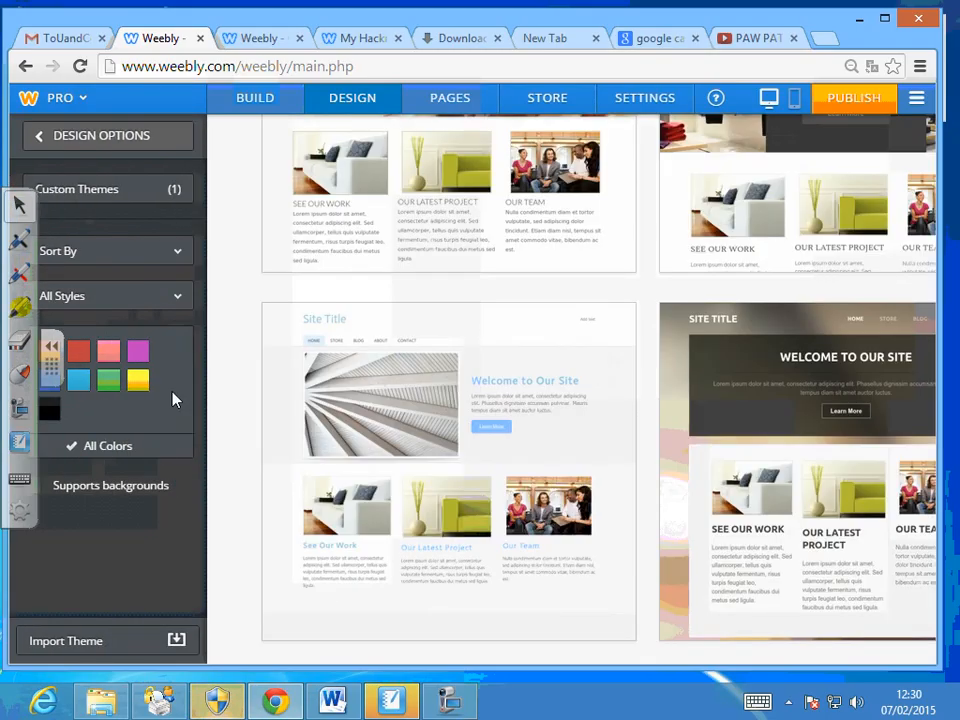
click(136, 258)
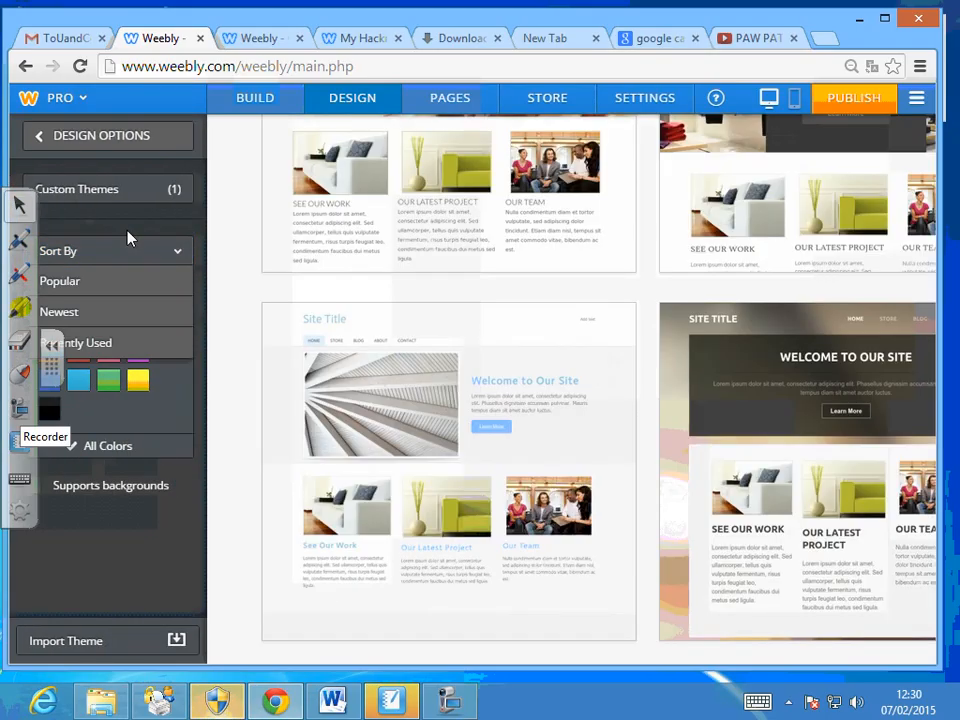
click(110, 318)
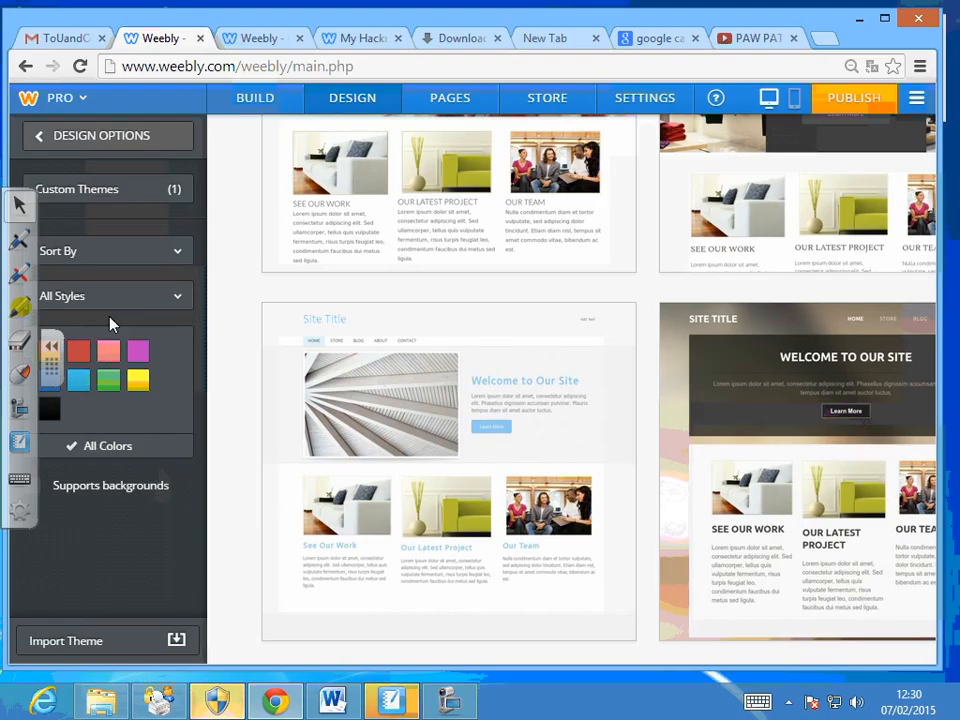
click(174, 297)
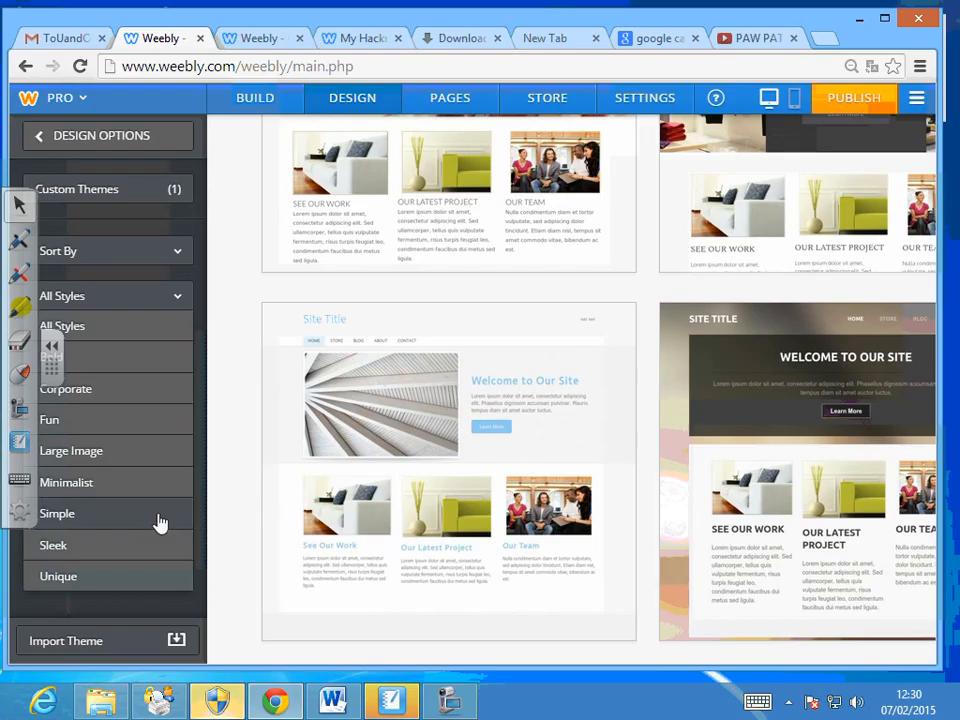
click(23, 612)
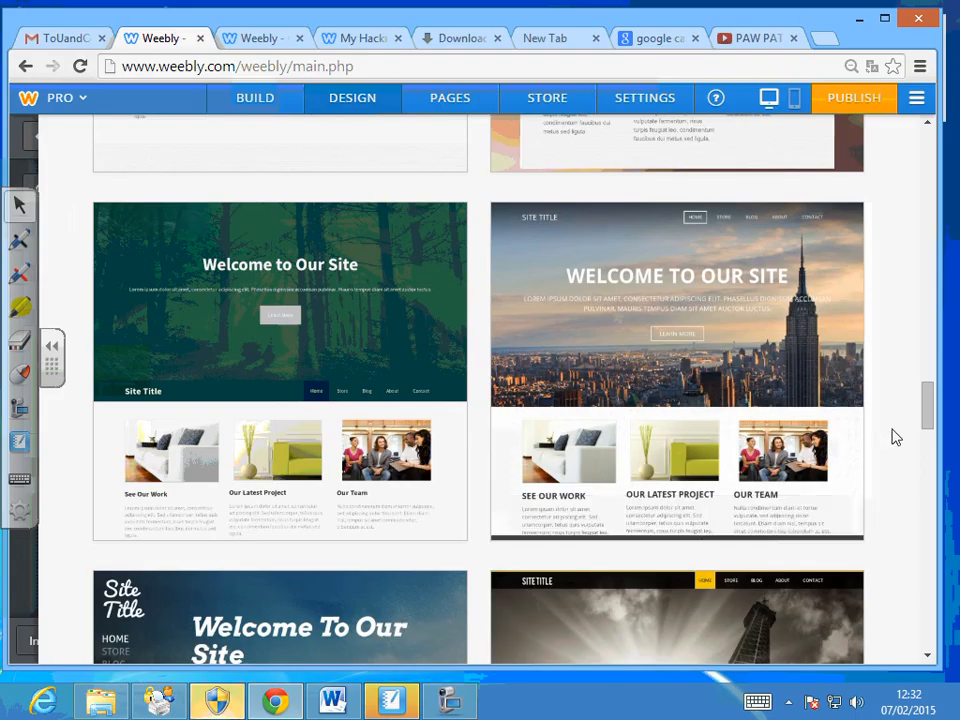
Step: Browse further down the theme gallery to examine more themes and their colour variants
scroll(733, 538, down, 1)
scroll(733, 538, down, 3)
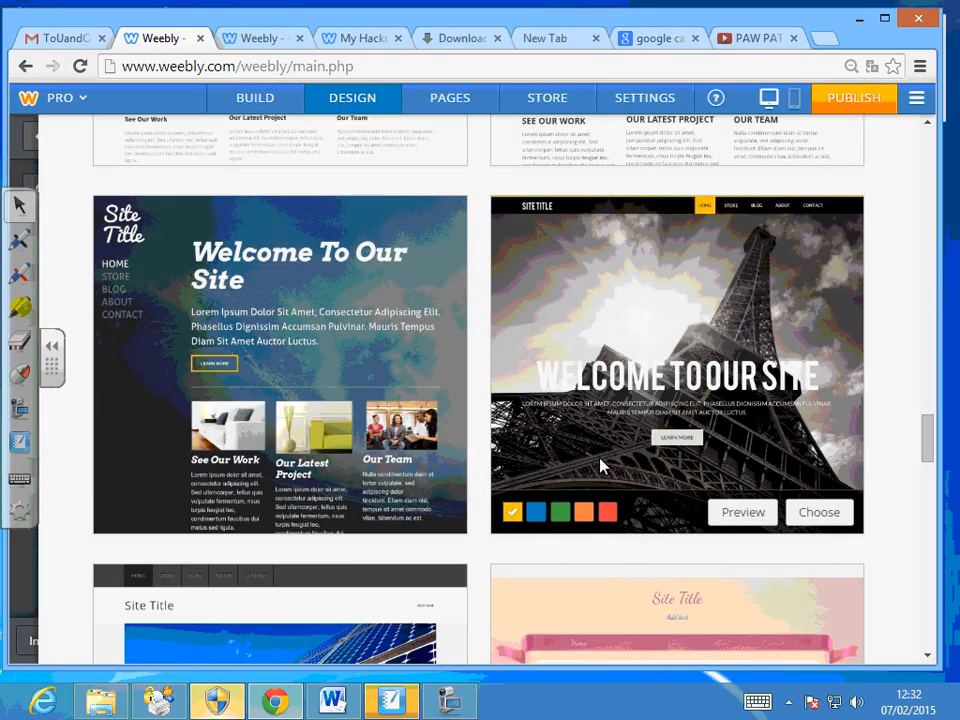
mouse_move(514, 414)
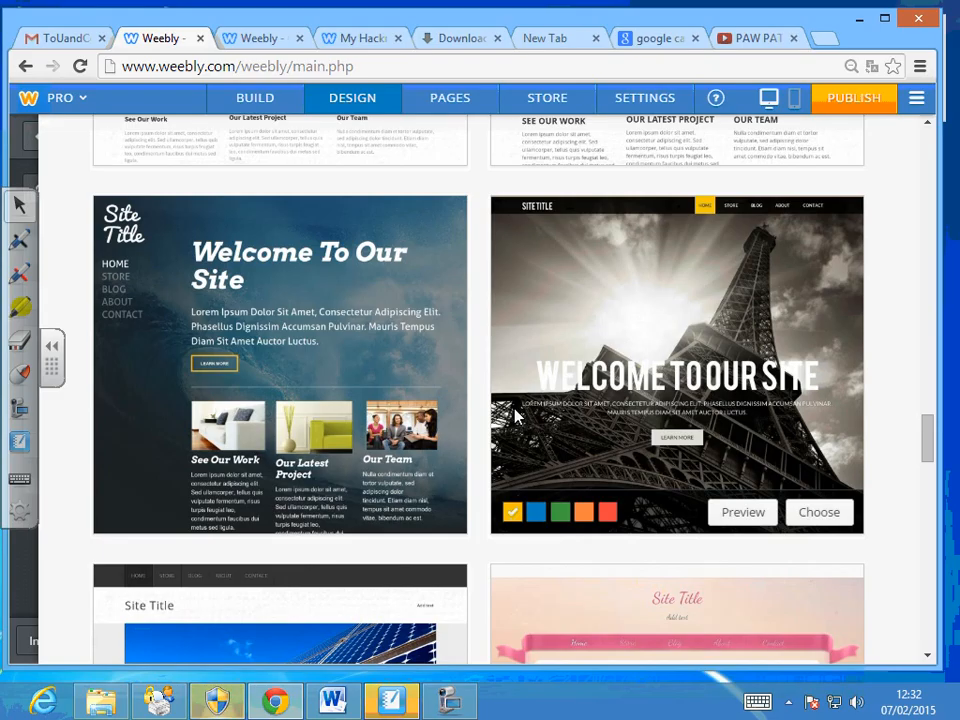
scroll(804, 429, down, 5)
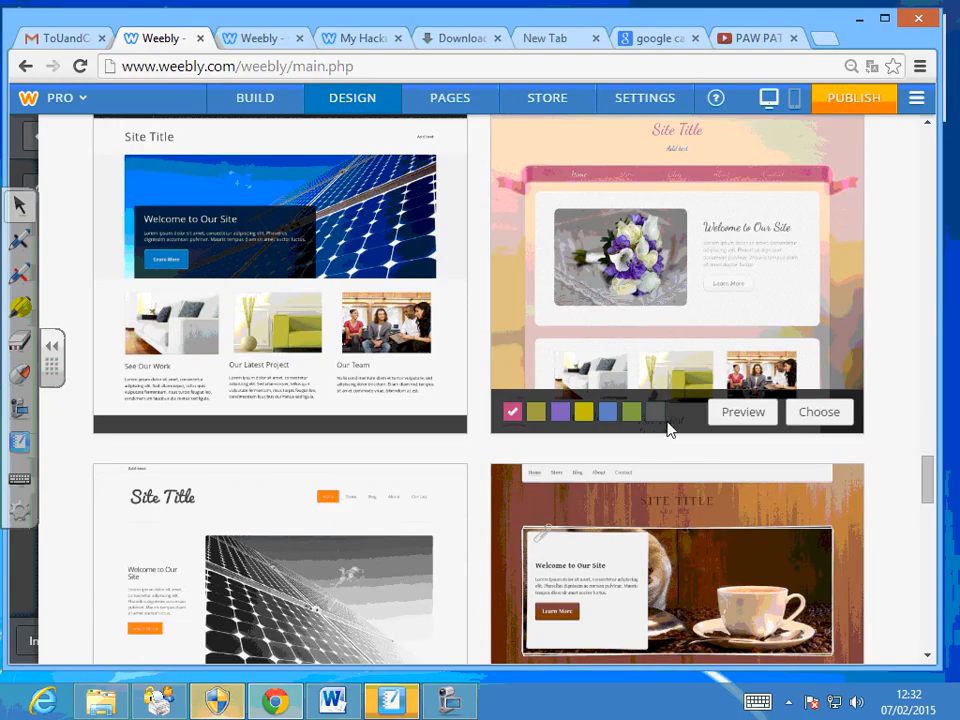
scroll(668, 465, down, 2)
scroll(668, 465, down, 2)
scroll(364, 454, down, 5)
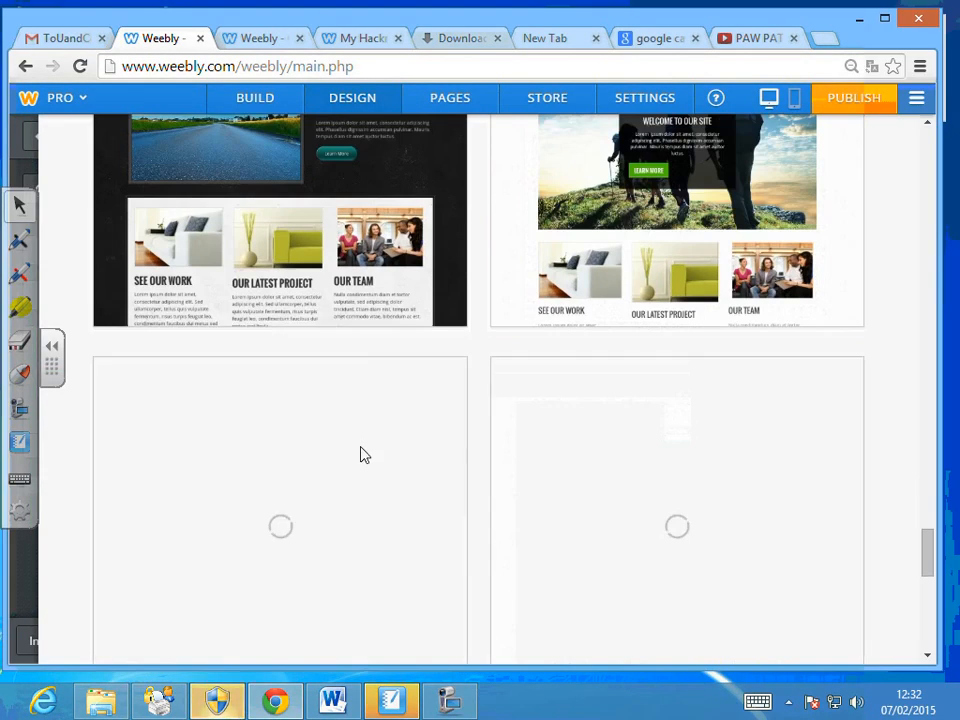
Step: View the custom themes in the theme gallery and return to the design options
click(20, 190)
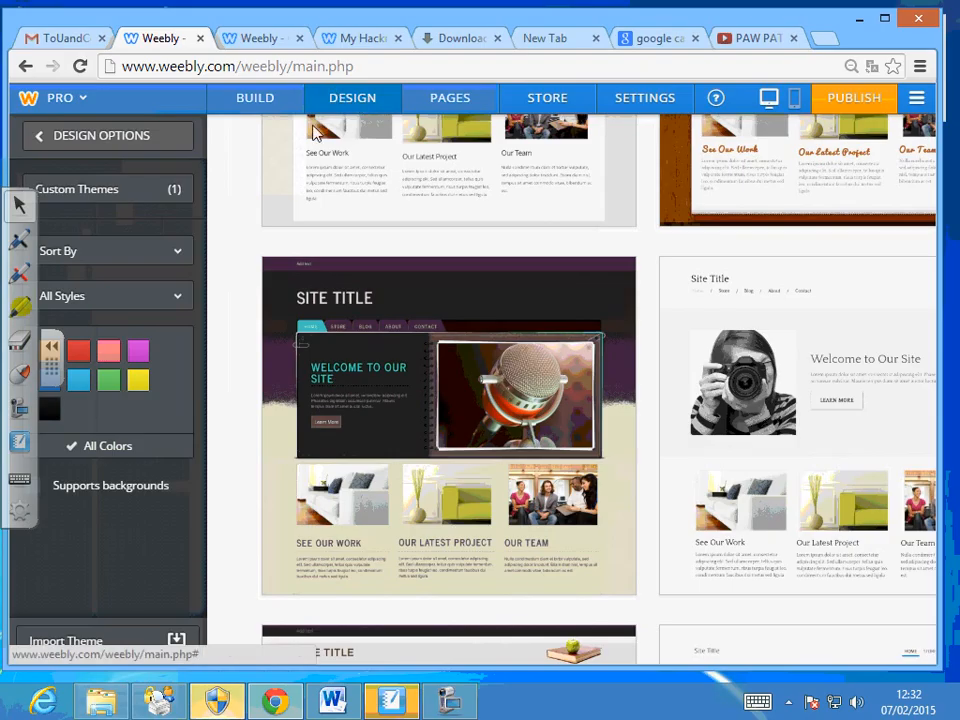
mouse_move(318, 132)
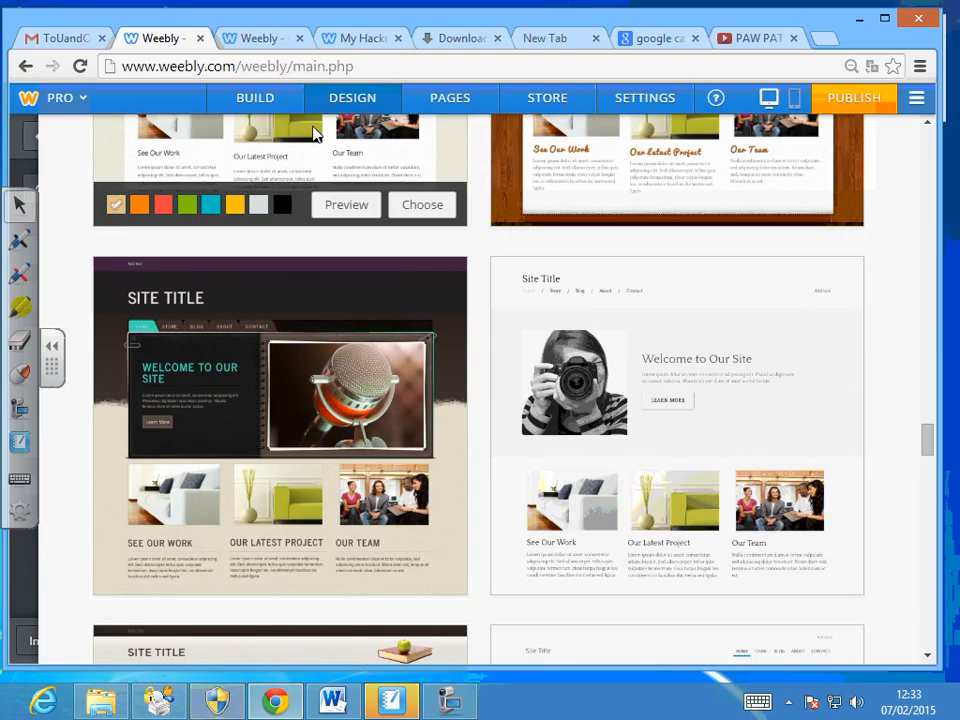
mouse_move(47, 608)
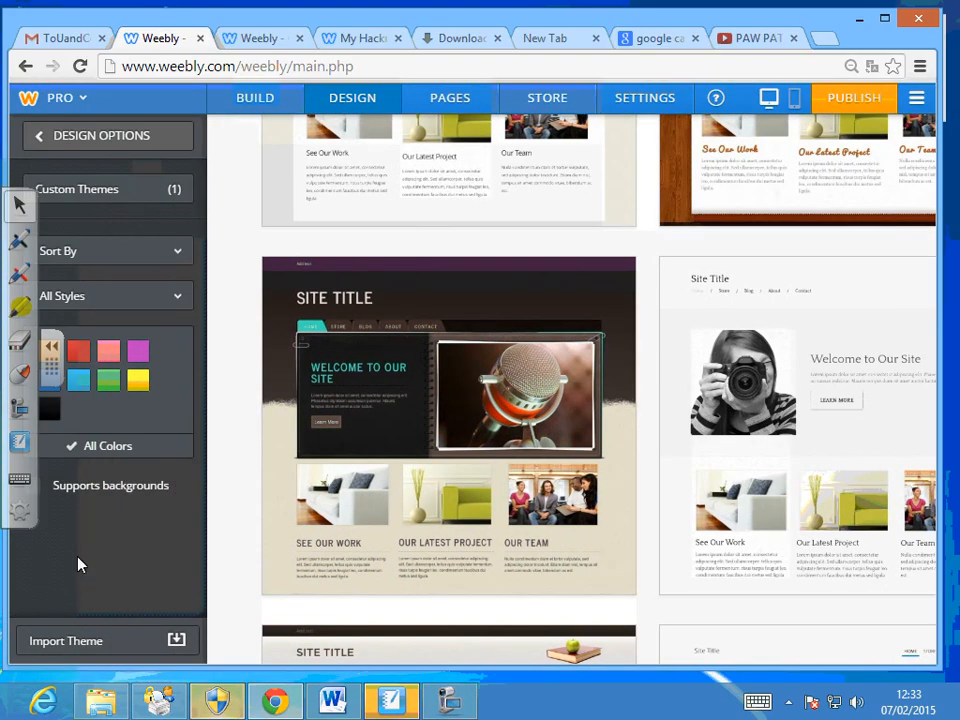
click(76, 199)
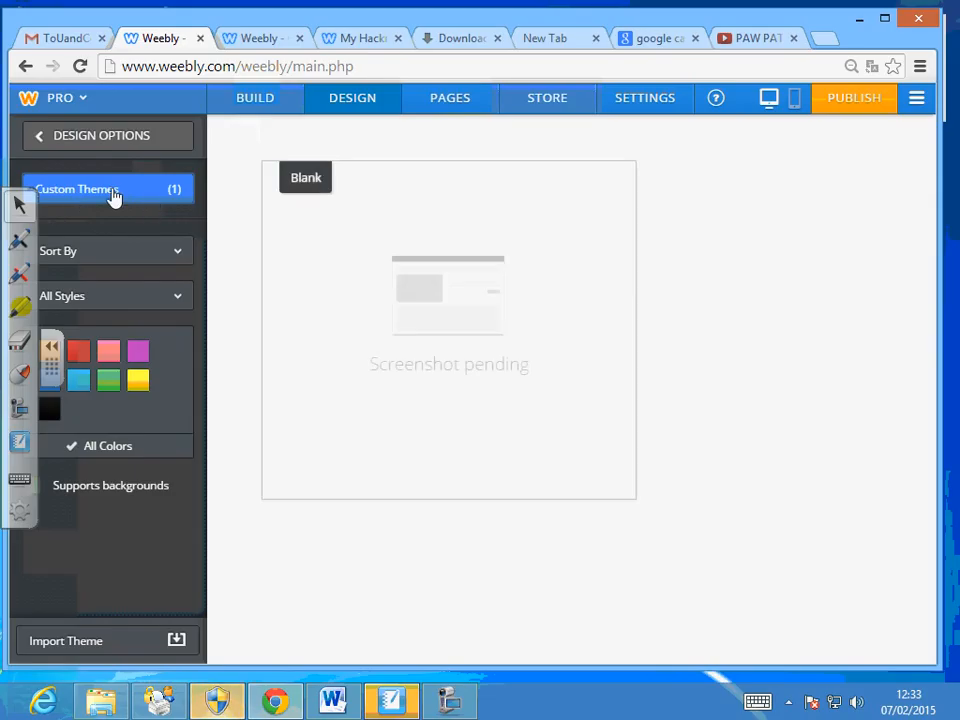
click(43, 146)
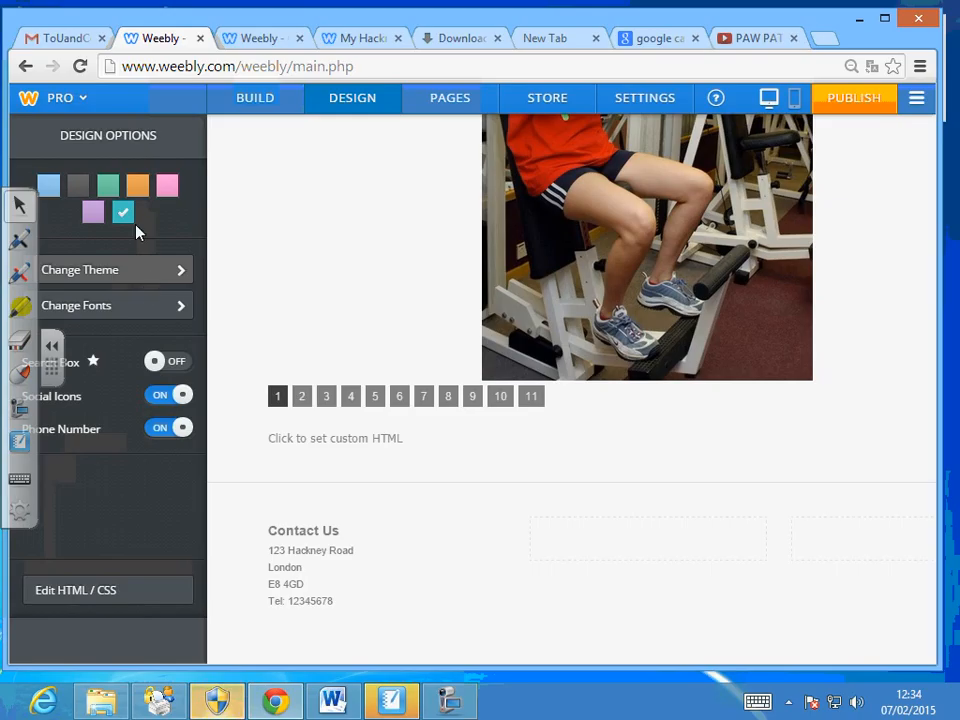
Step: View the font options and the Test page's settings, and return to the page builder
click(80, 310)
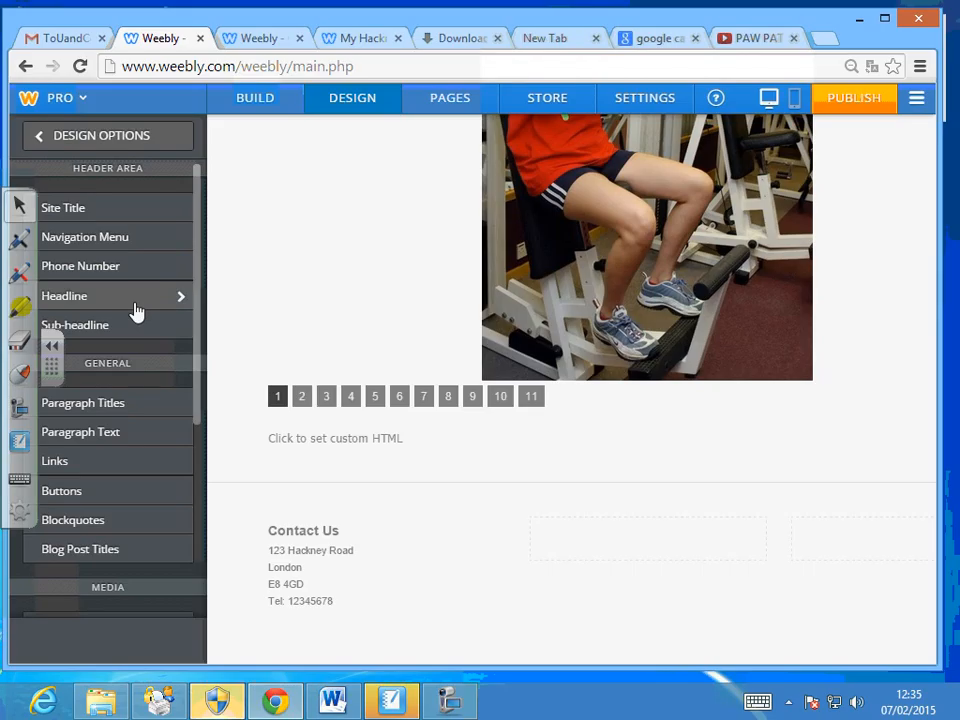
click(272, 124)
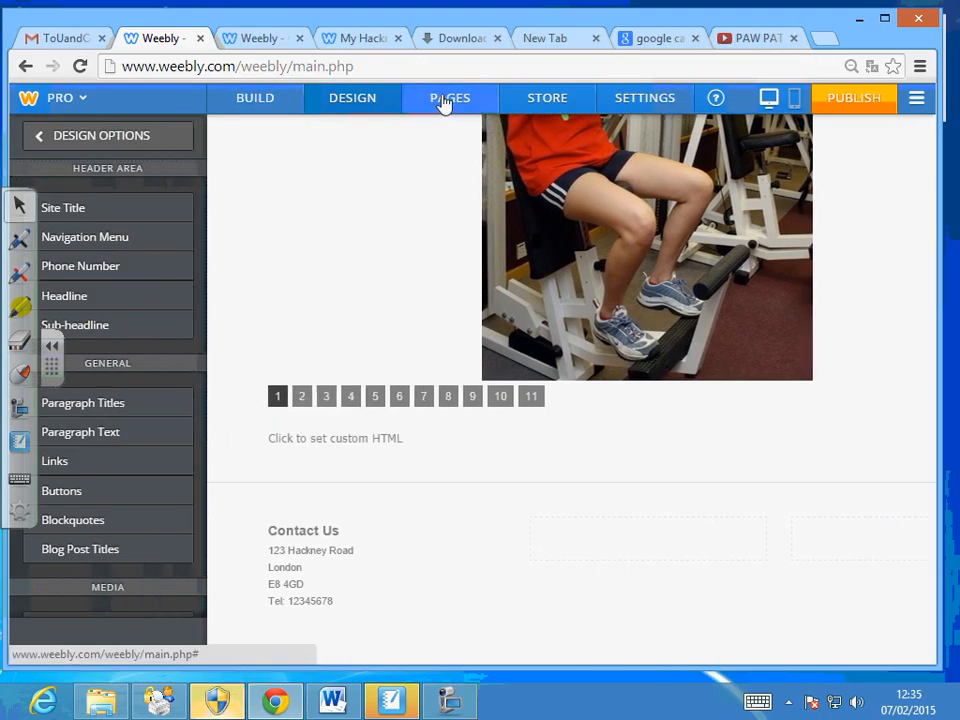
click(444, 100)
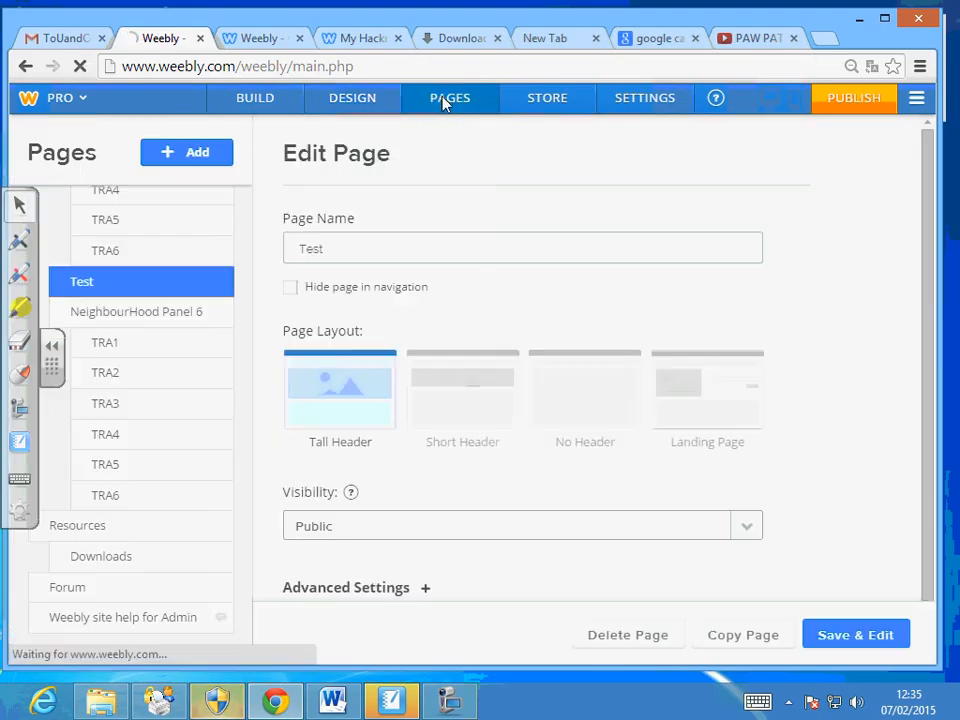
click(245, 100)
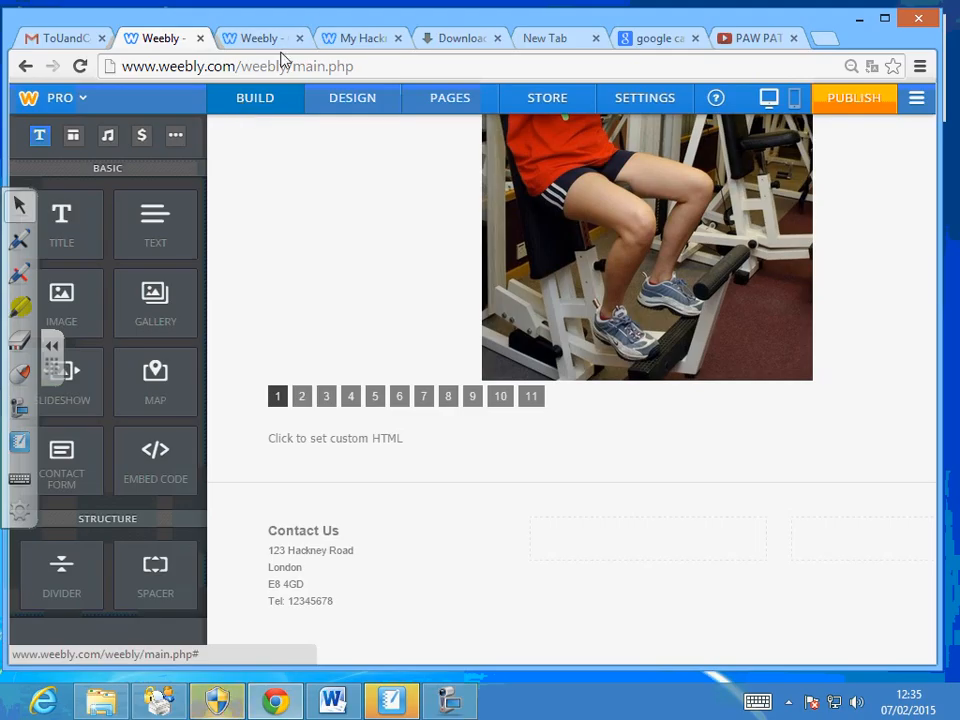
Step: Preview the page in mobile view on the iPhone and Android layouts, and return to desktop view
click(795, 100)
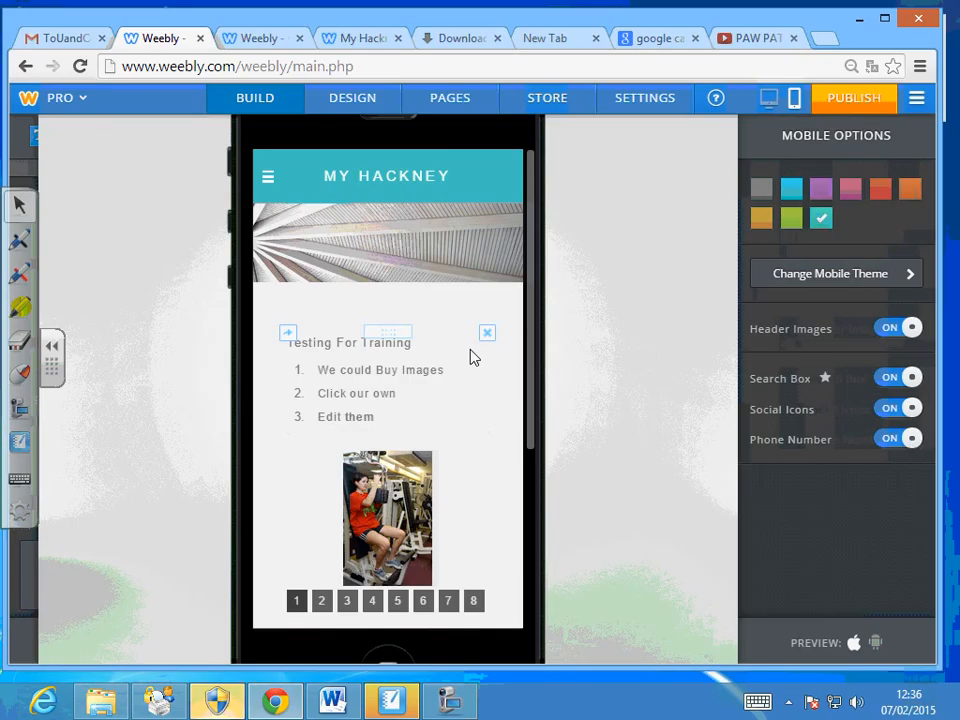
drag(530, 316, 500, 262)
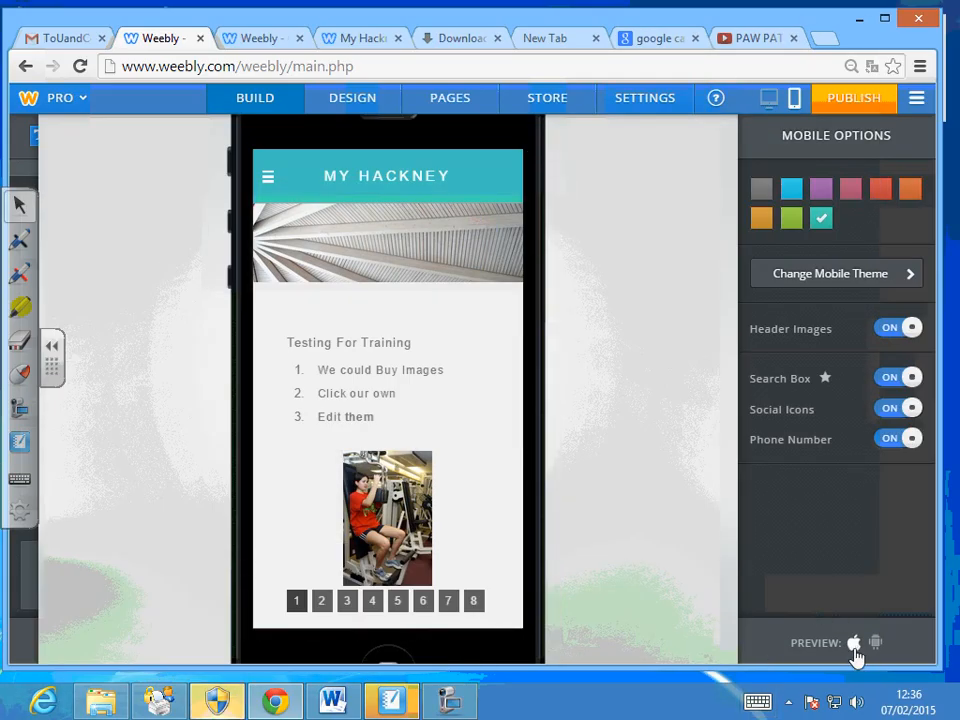
click(875, 643)
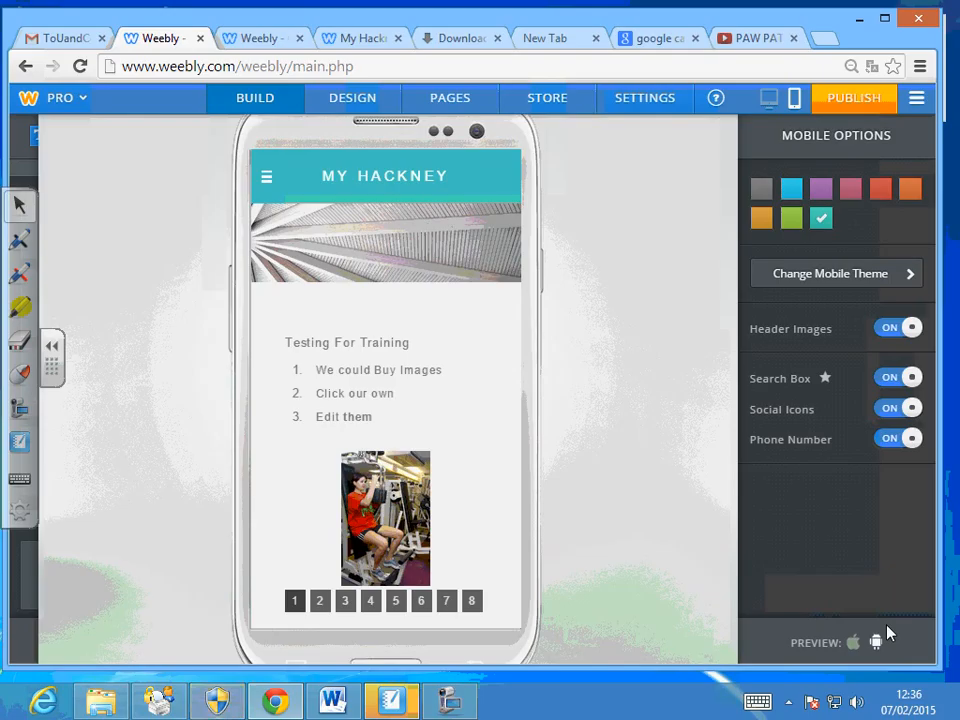
mouse_move(2, 717)
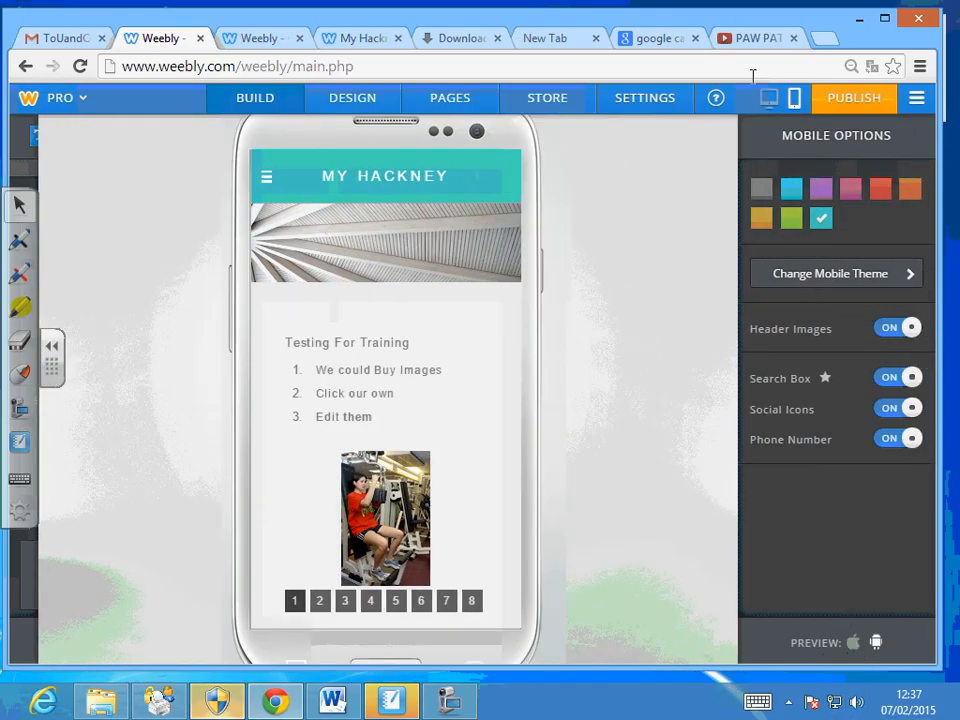
click(770, 112)
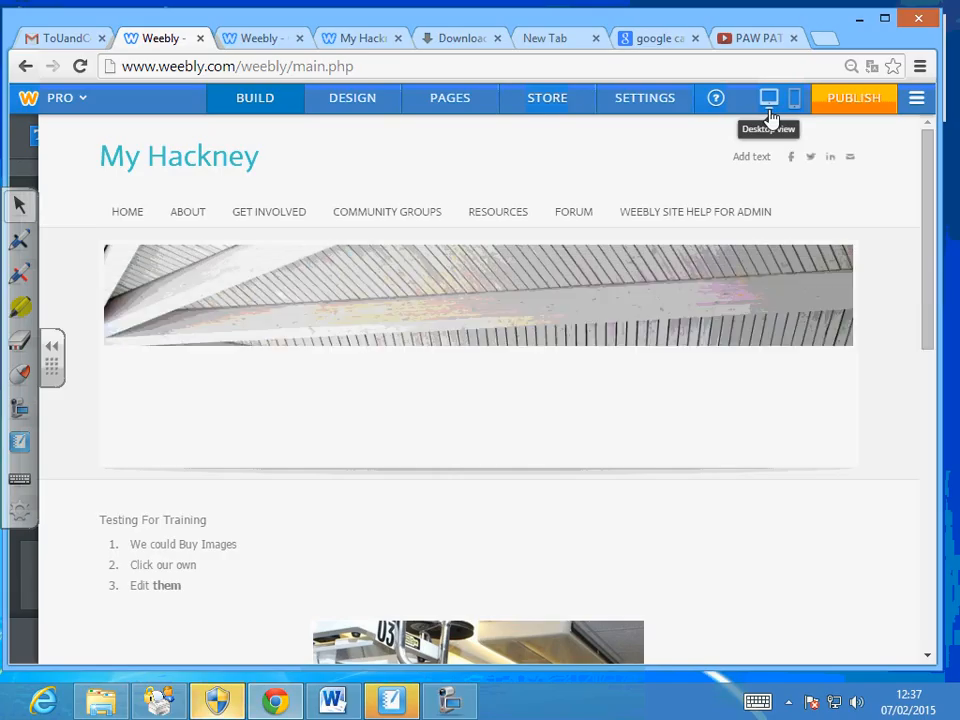